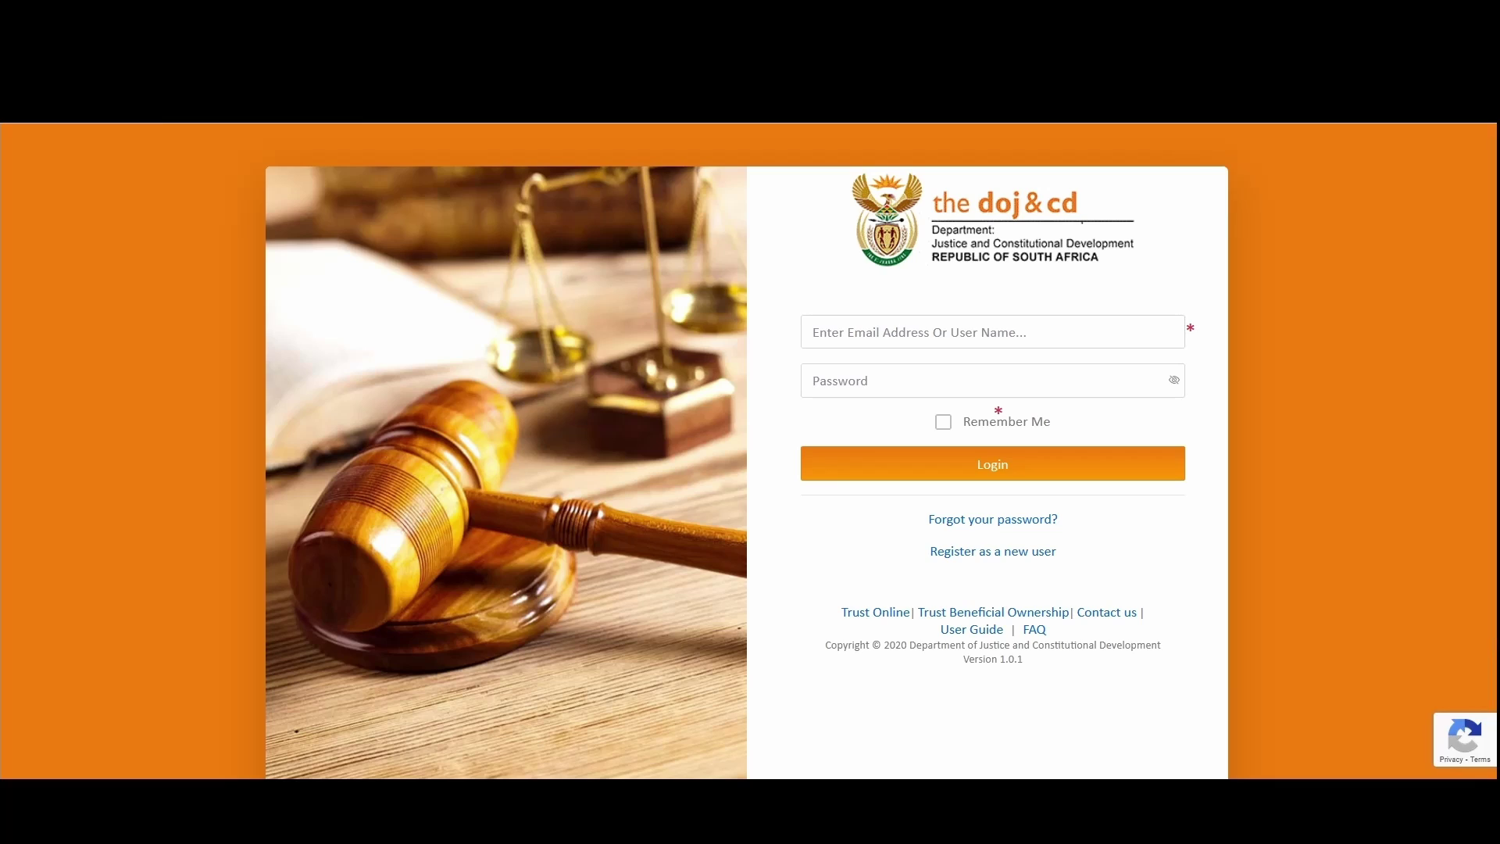
- Log in to DOJ&CD Online with the account's email address and password
{"action": "key", "text": "ctrl+l"}
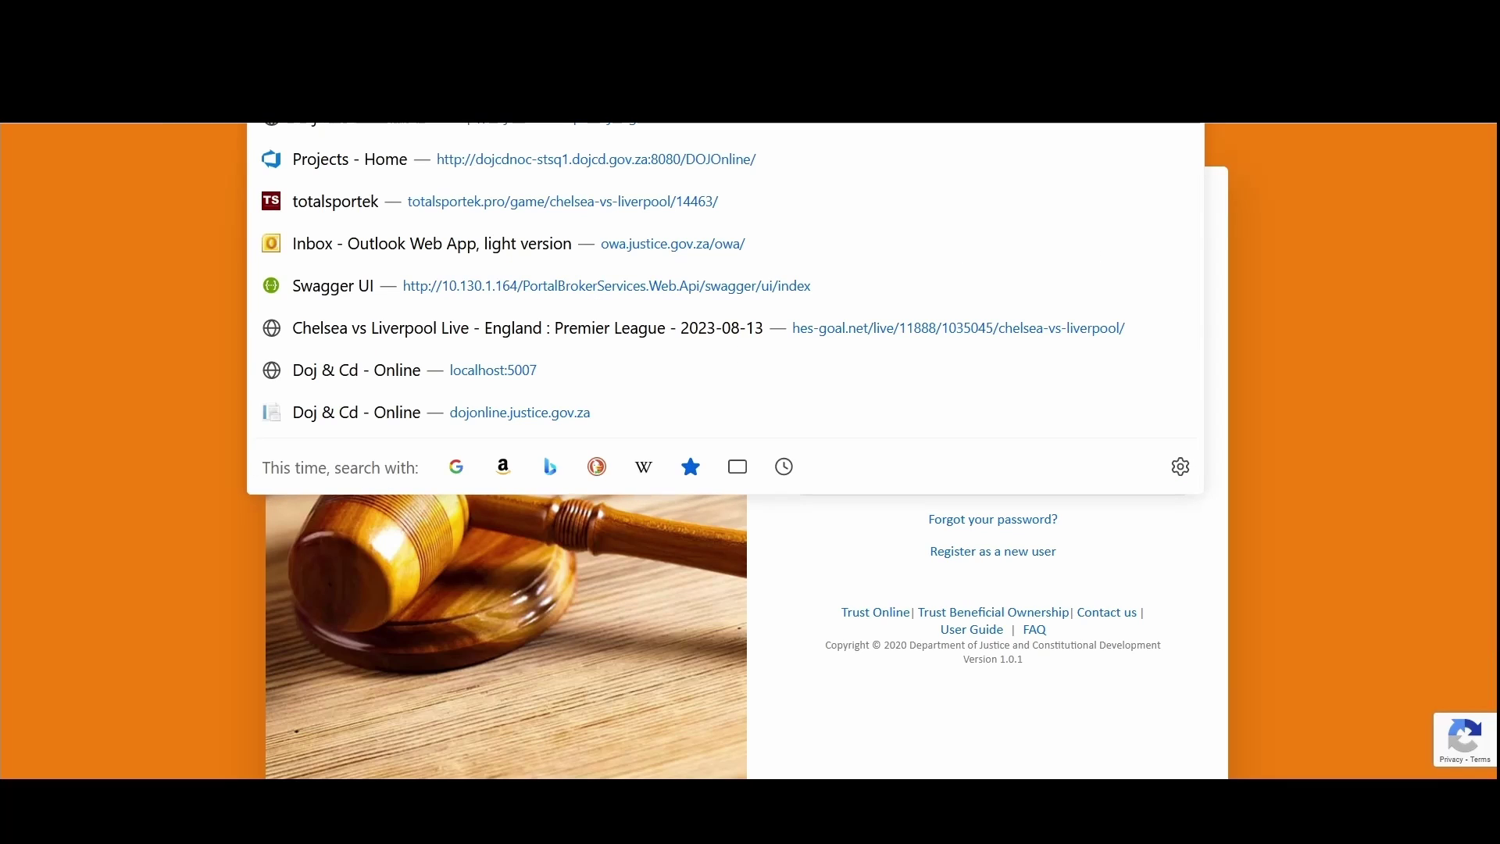
{"action": "key", "text": "Escape"}
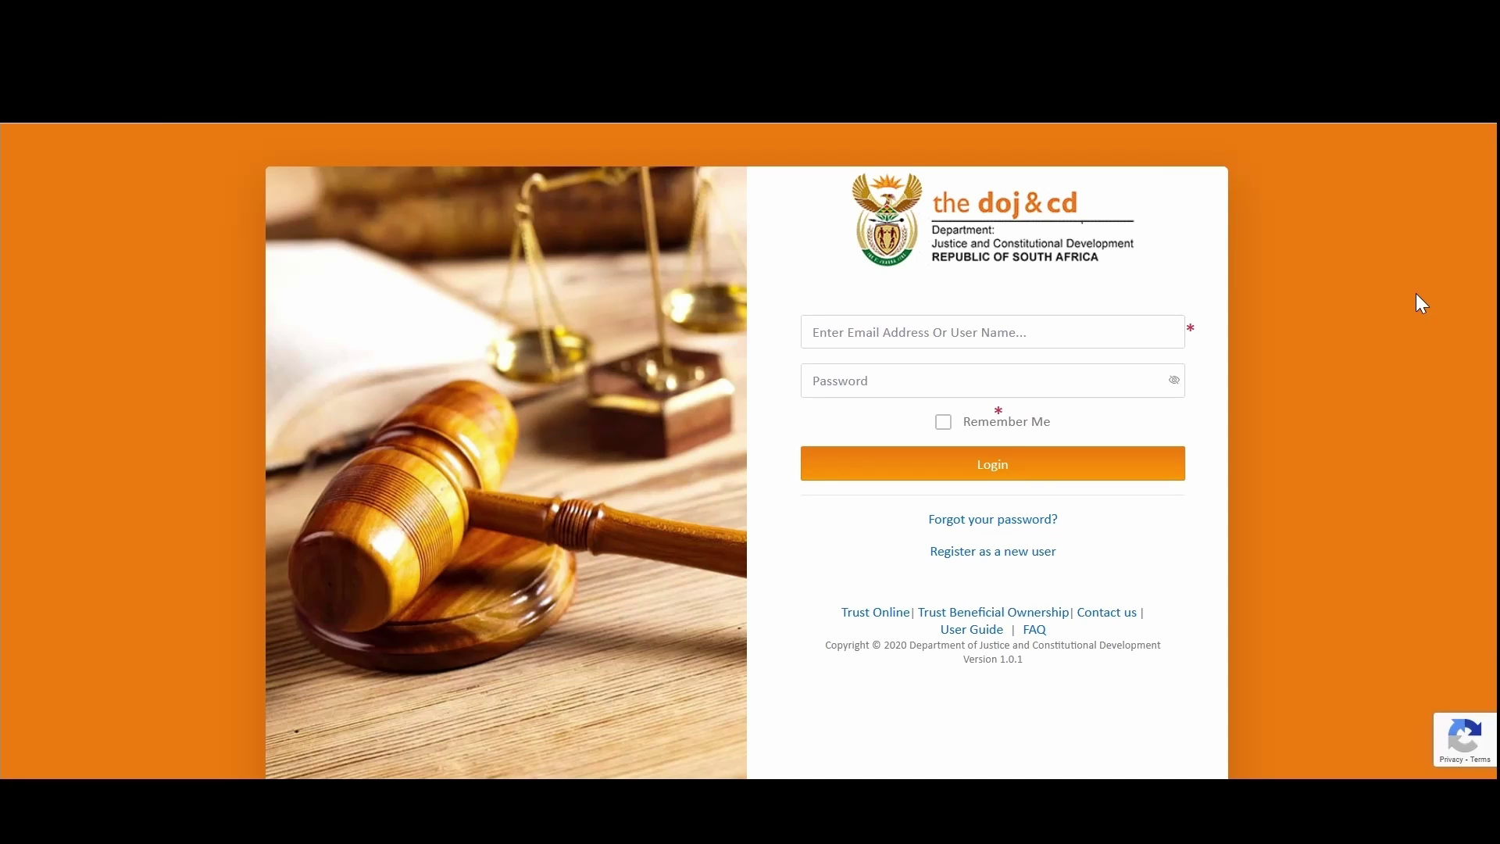
{"action": "scroll", "coordinate": [897, 201], "scroll_direction": "down", "scroll_amount": 2}
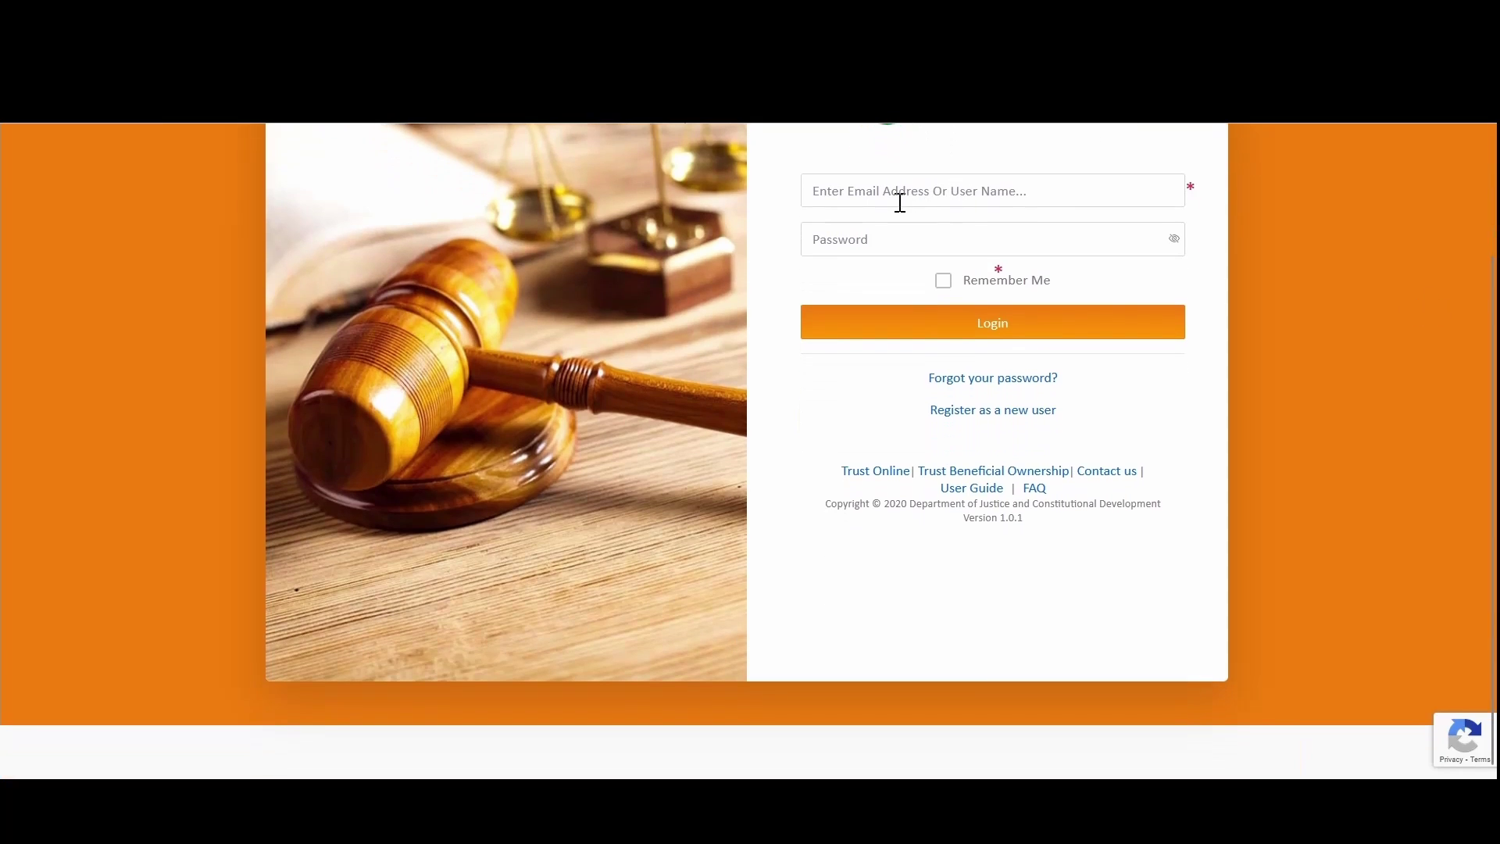
{"action": "scroll", "coordinate": [841, 232], "scroll_direction": "up", "scroll_amount": 1}
{"action": "scroll", "coordinate": [844, 223], "scroll_direction": "up", "scroll_amount": 1}
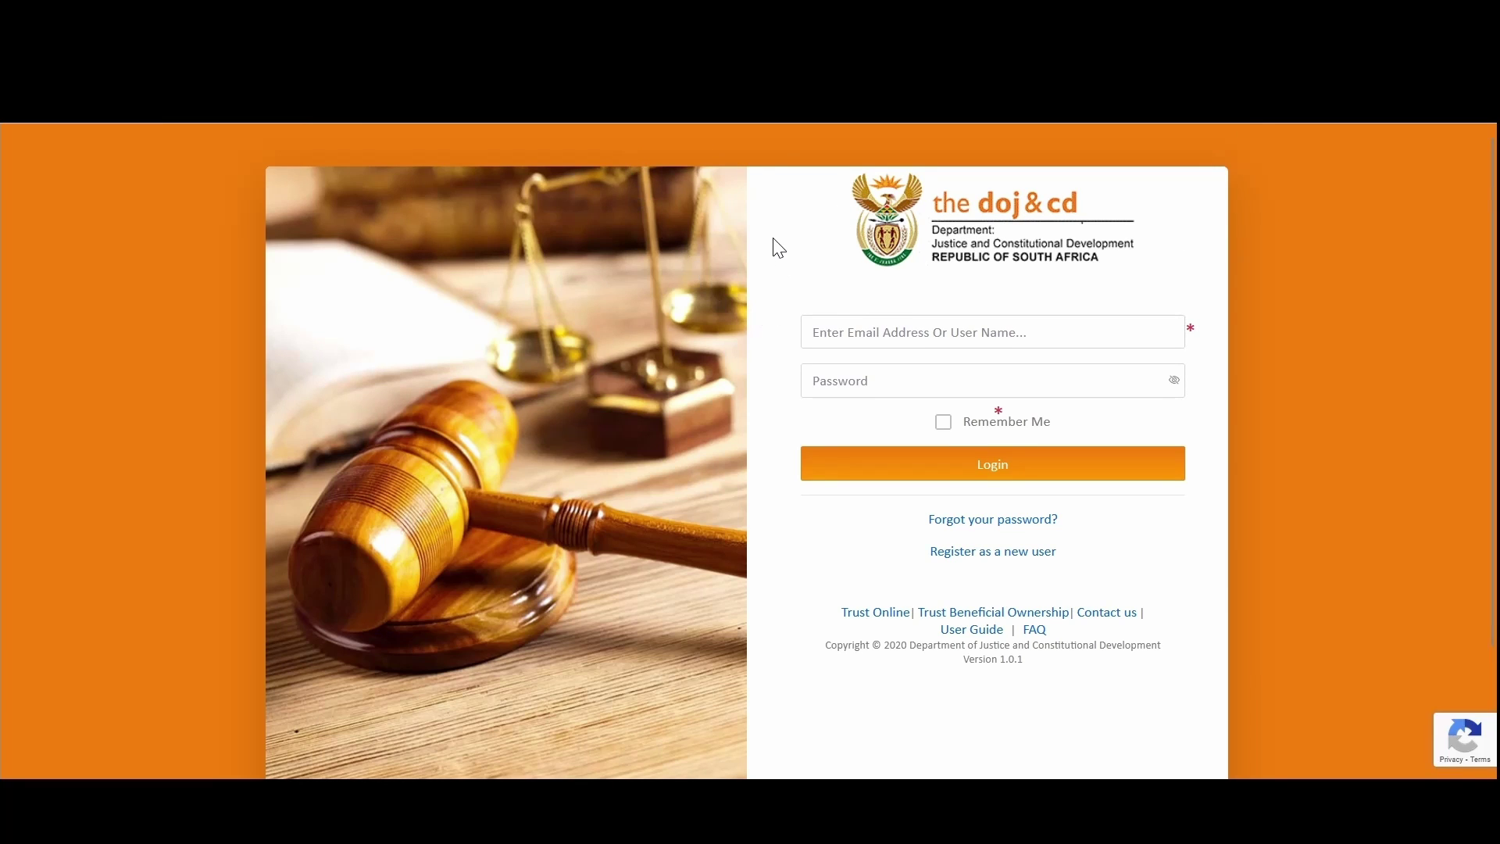
{"action": "scroll", "coordinate": [778, 258], "scroll_direction": "down", "scroll_amount": 2}
{"action": "scroll", "coordinate": [856, 220], "scroll_direction": "up", "scroll_amount": 2}
{"action": "left_click", "coordinate": [864, 336]}
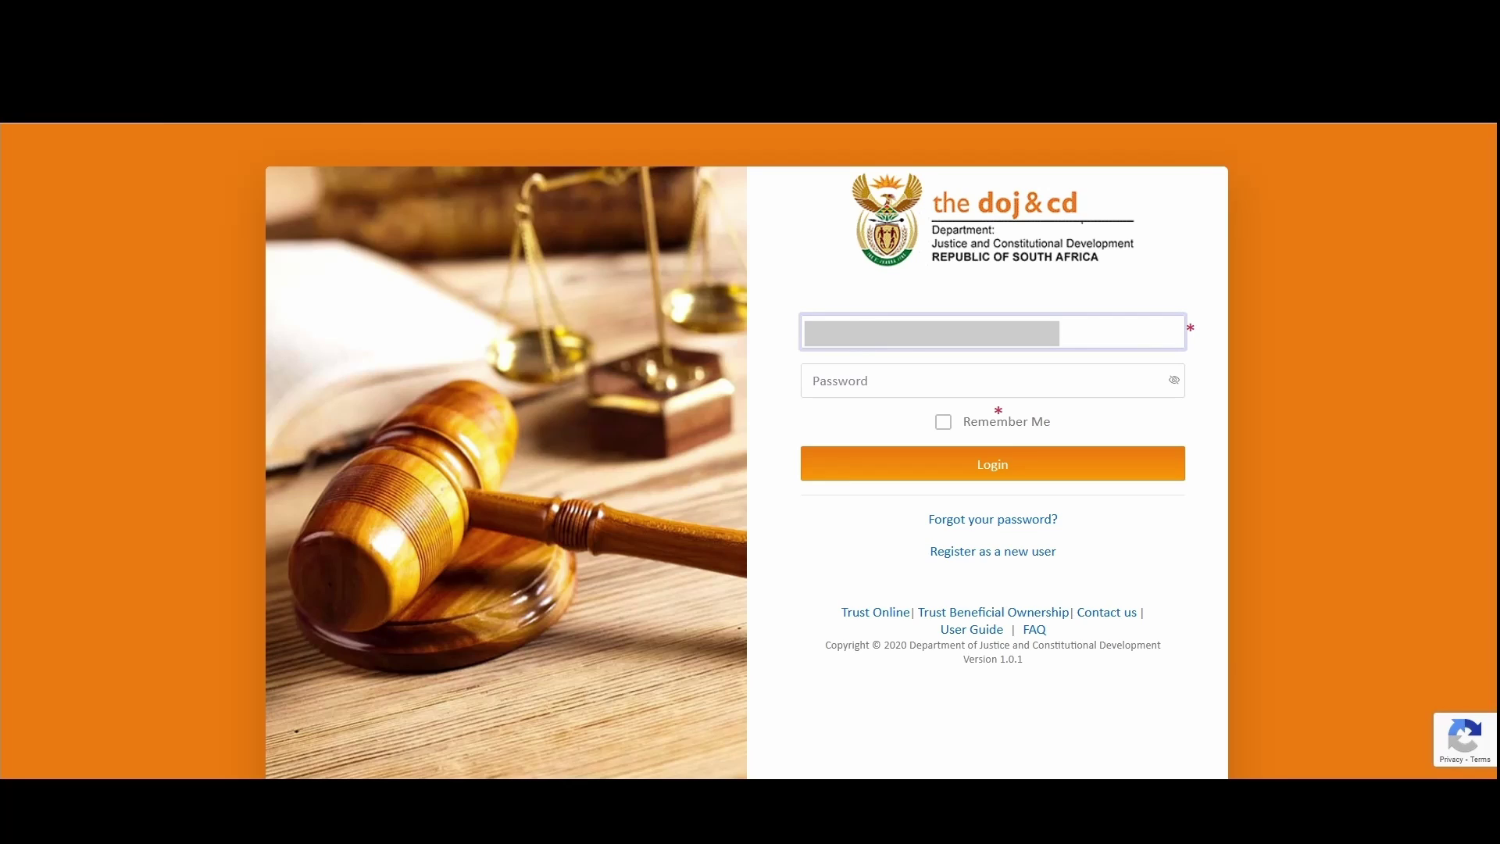
{"action": "key", "text": "Tab"}
{"action": "type", "text": "*********"}
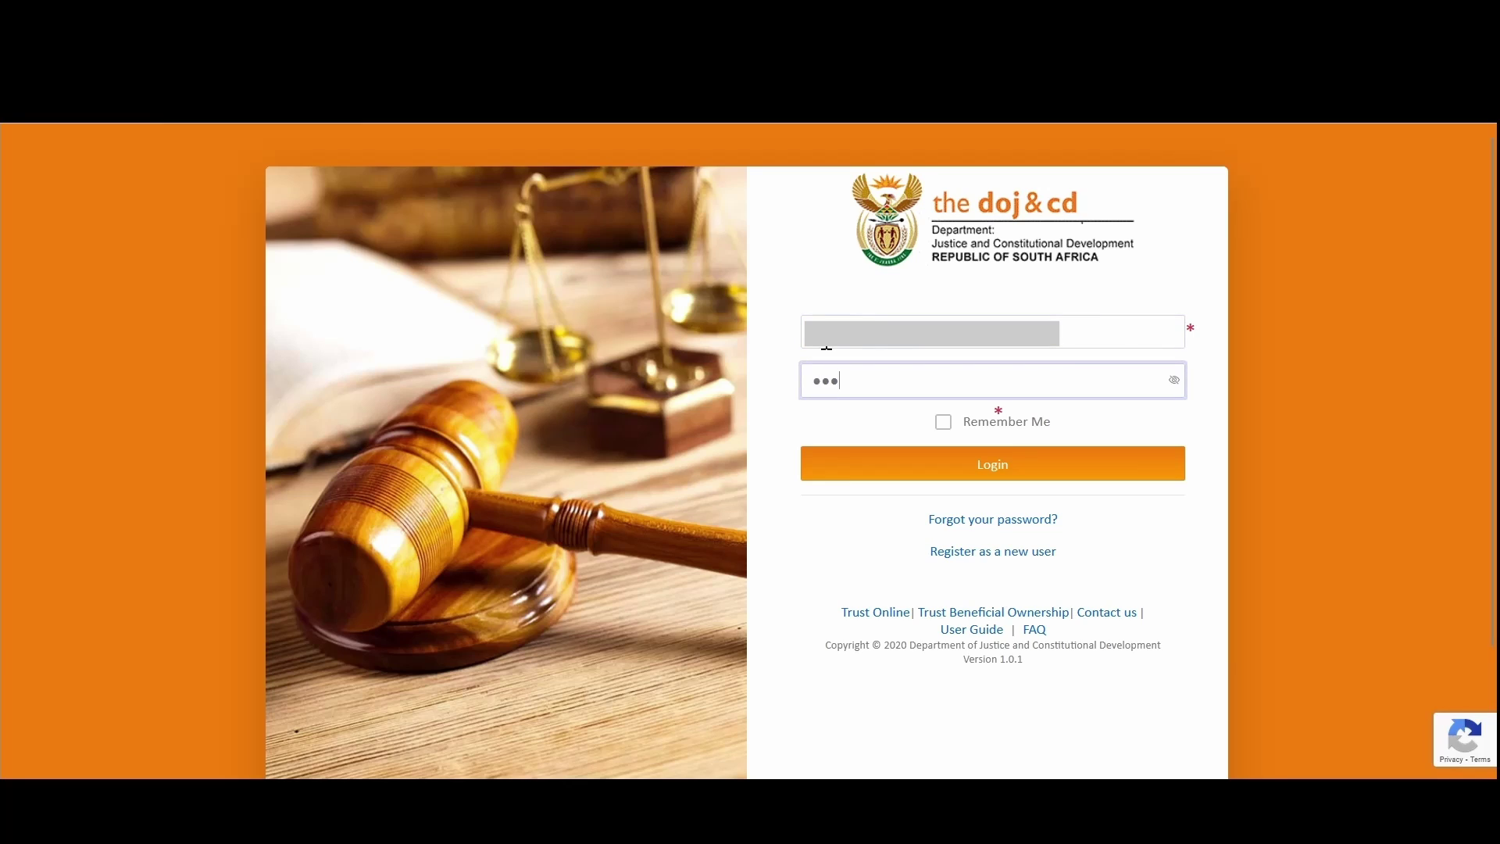
{"action": "type", "text": "**"}
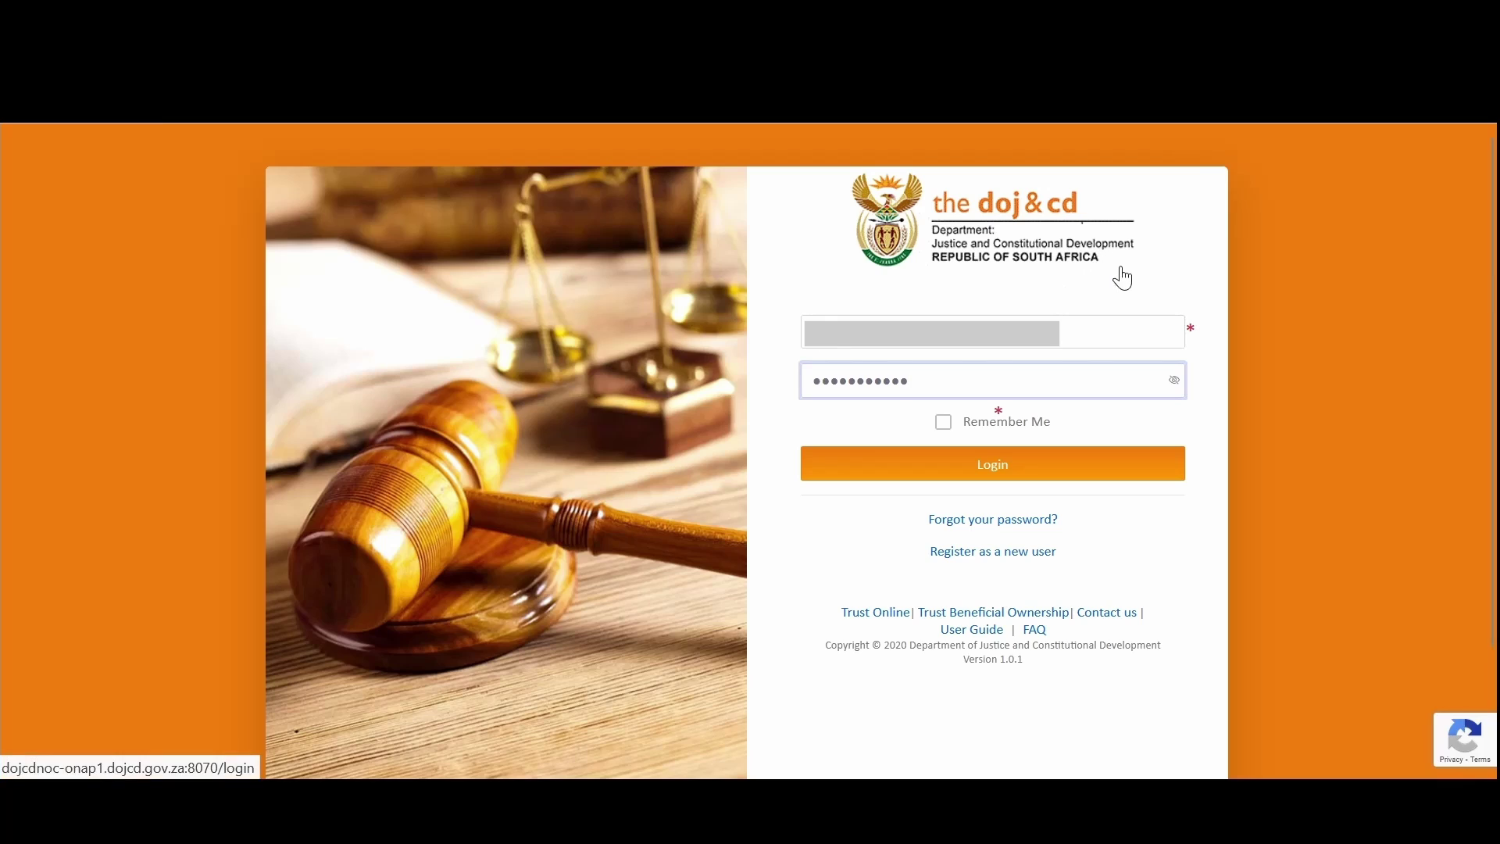
{"action": "left_click", "coordinate": [1343, 485]}
{"action": "left_click", "coordinate": [1077, 478]}
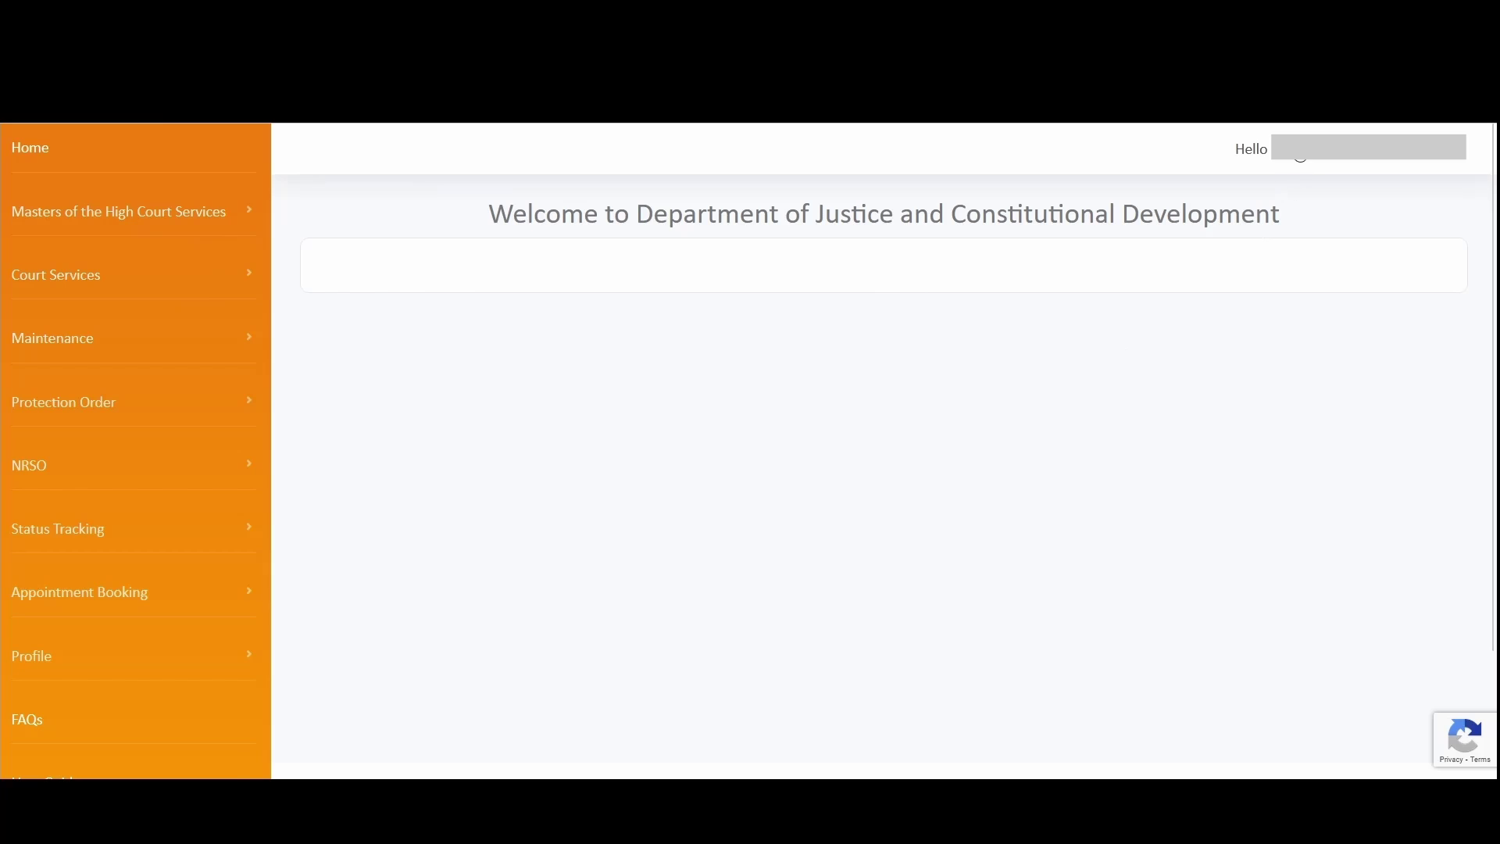
- Log out from the Hello user menu and open the 'Register as a new user' form
{"action": "left_click", "coordinate": [1258, 149]}
{"action": "left_click", "coordinate": [1366, 248]}
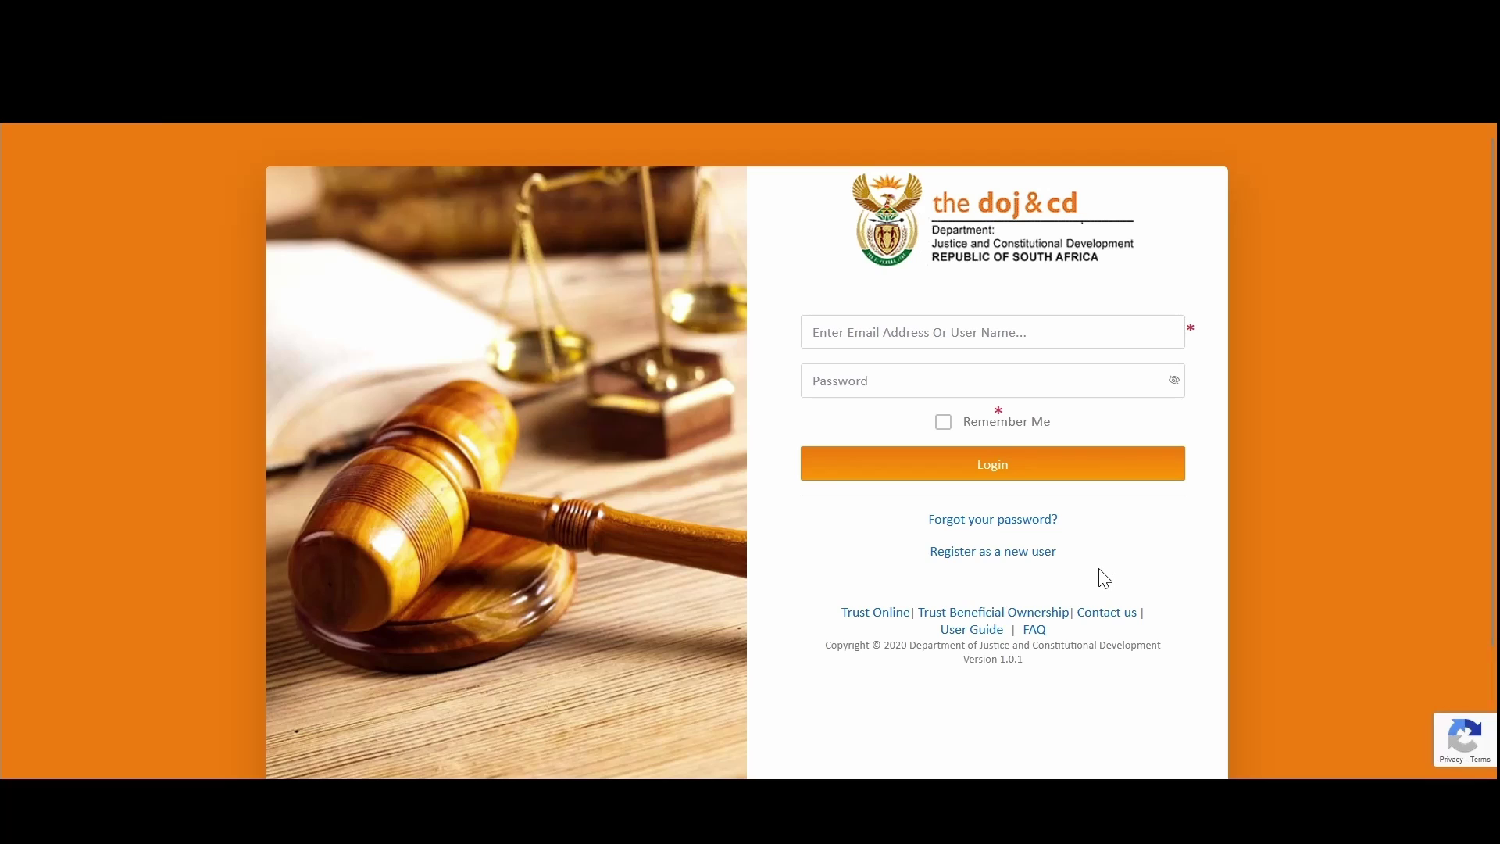
{"action": "left_click", "coordinate": [999, 553]}
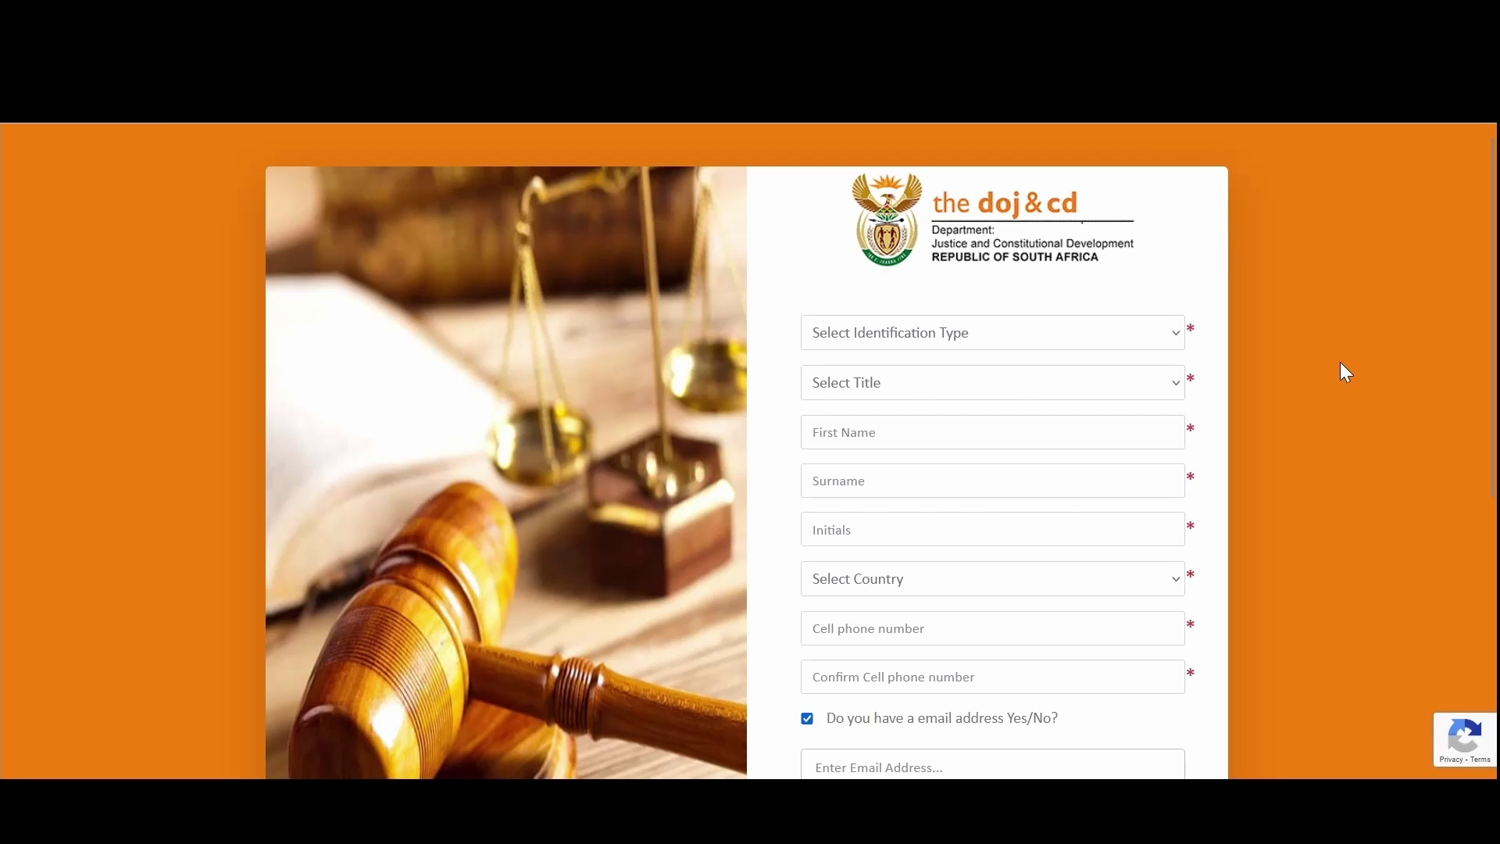
{"action": "scroll", "coordinate": [1340, 362], "scroll_direction": "down", "scroll_amount": 3}
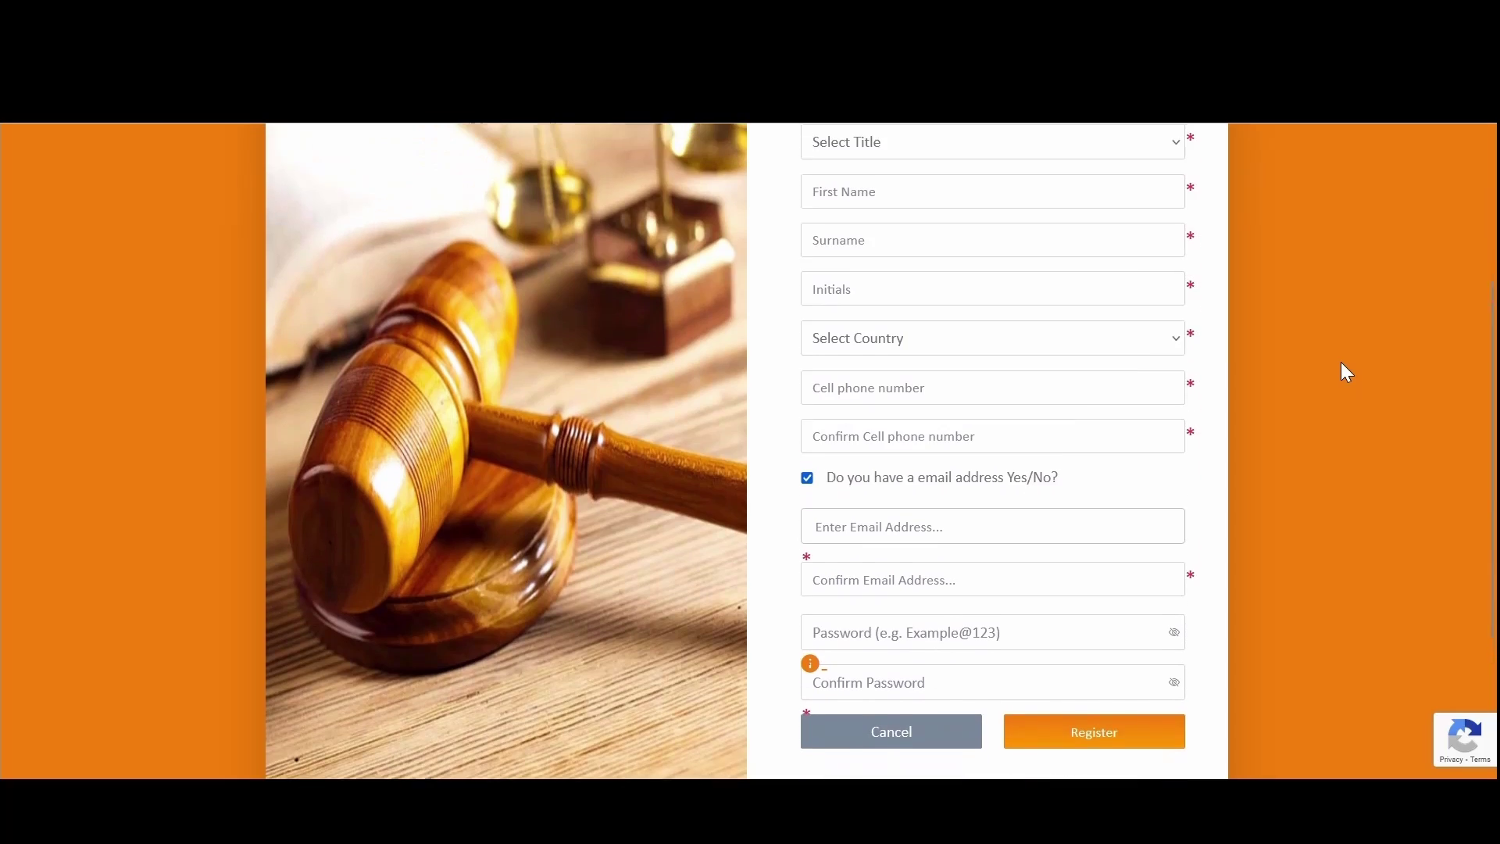
{"action": "scroll", "coordinate": [1340, 364], "scroll_direction": "up", "scroll_amount": 3}
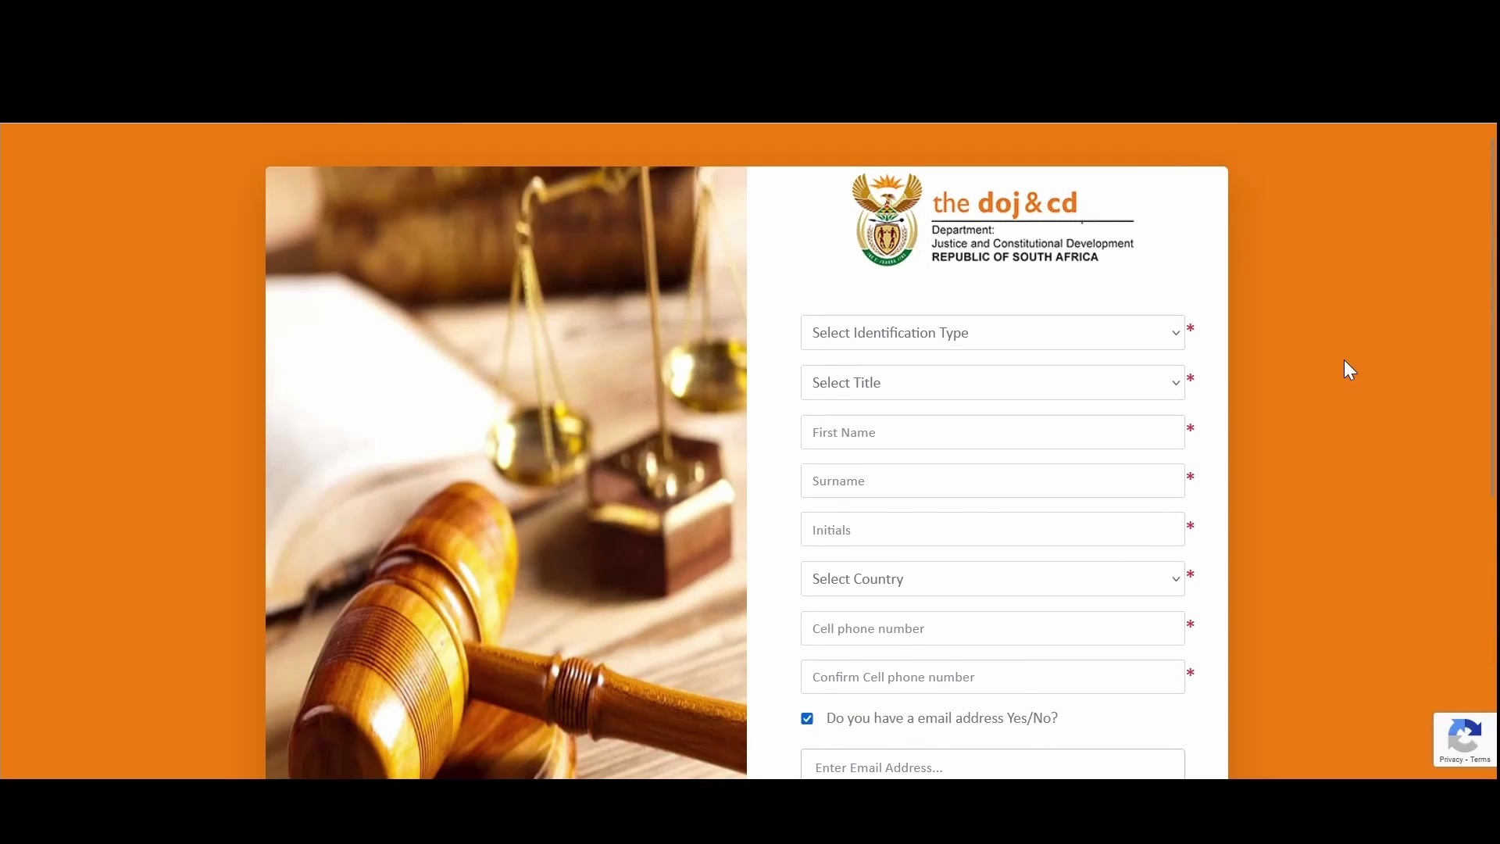
{"action": "left_click", "coordinate": [973, 342]}
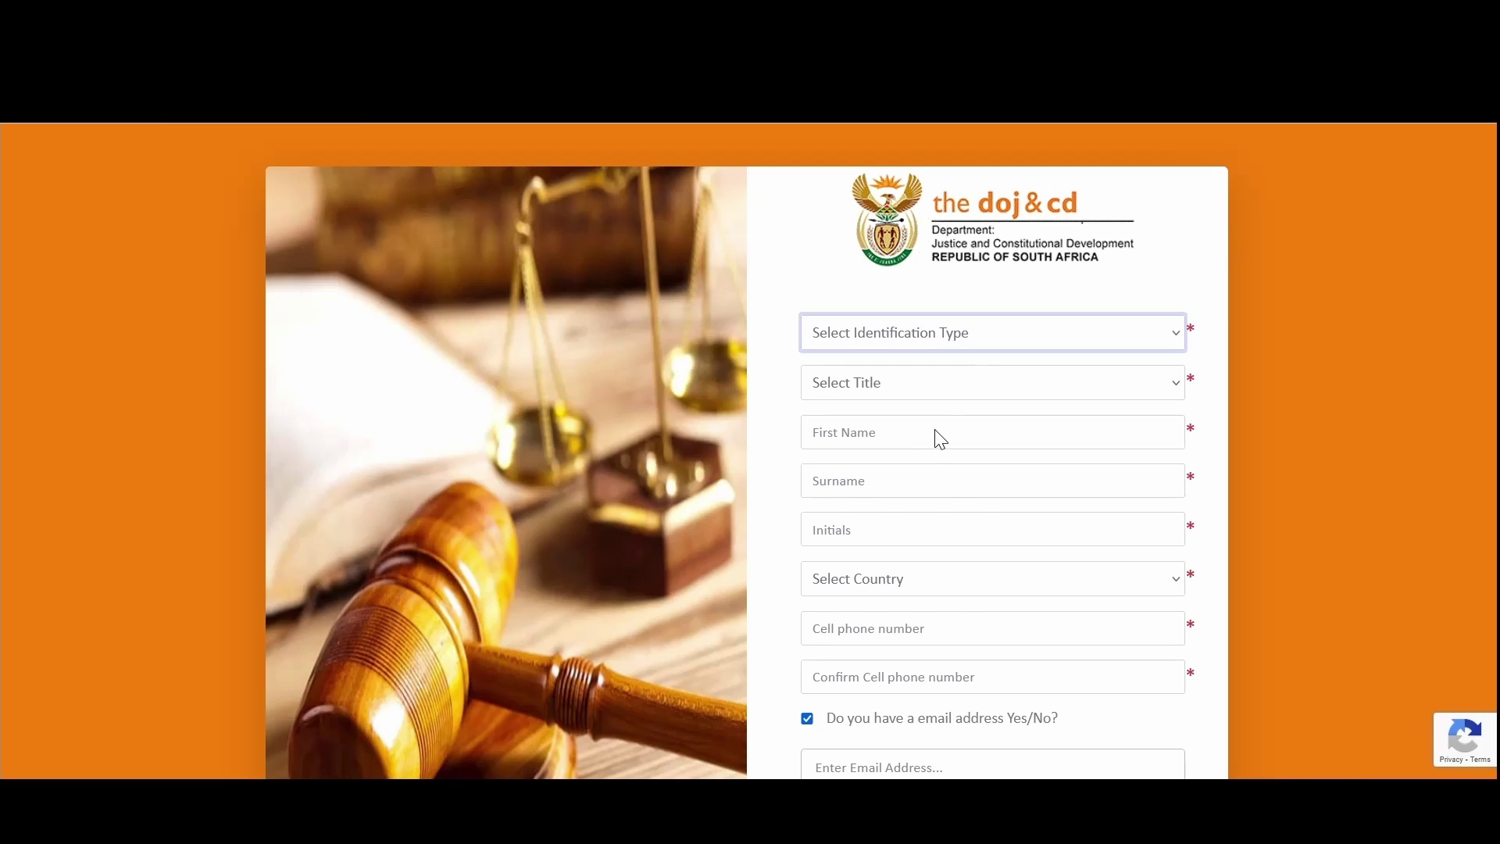
- Choose RSA Identity Number as identification type and paste in the ID number
{"action": "key", "text": "Down"}
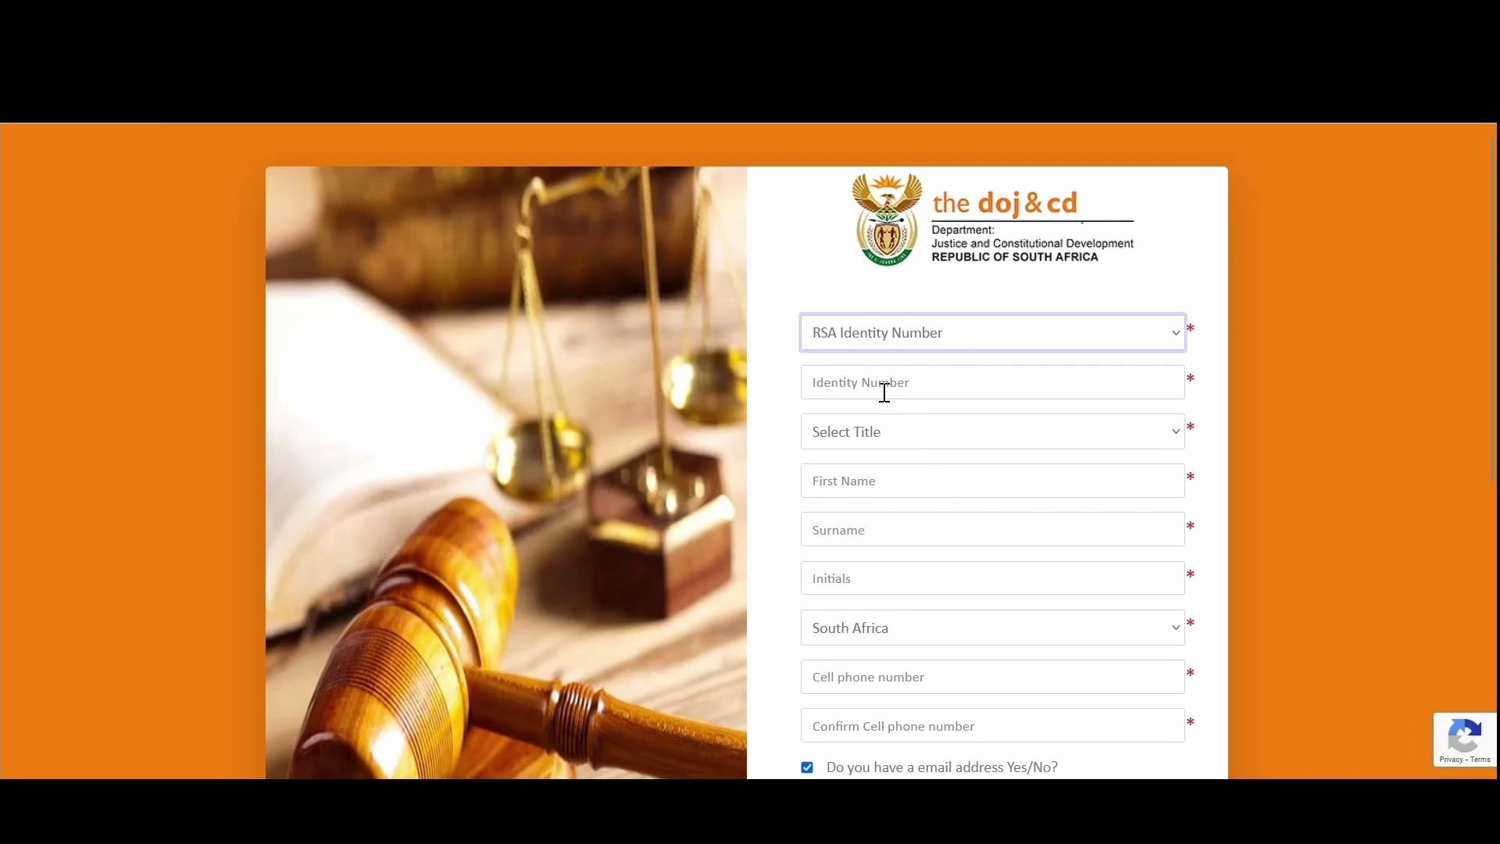
{"action": "left_click", "coordinate": [882, 388]}
{"action": "key", "text": "ctrl+v"}
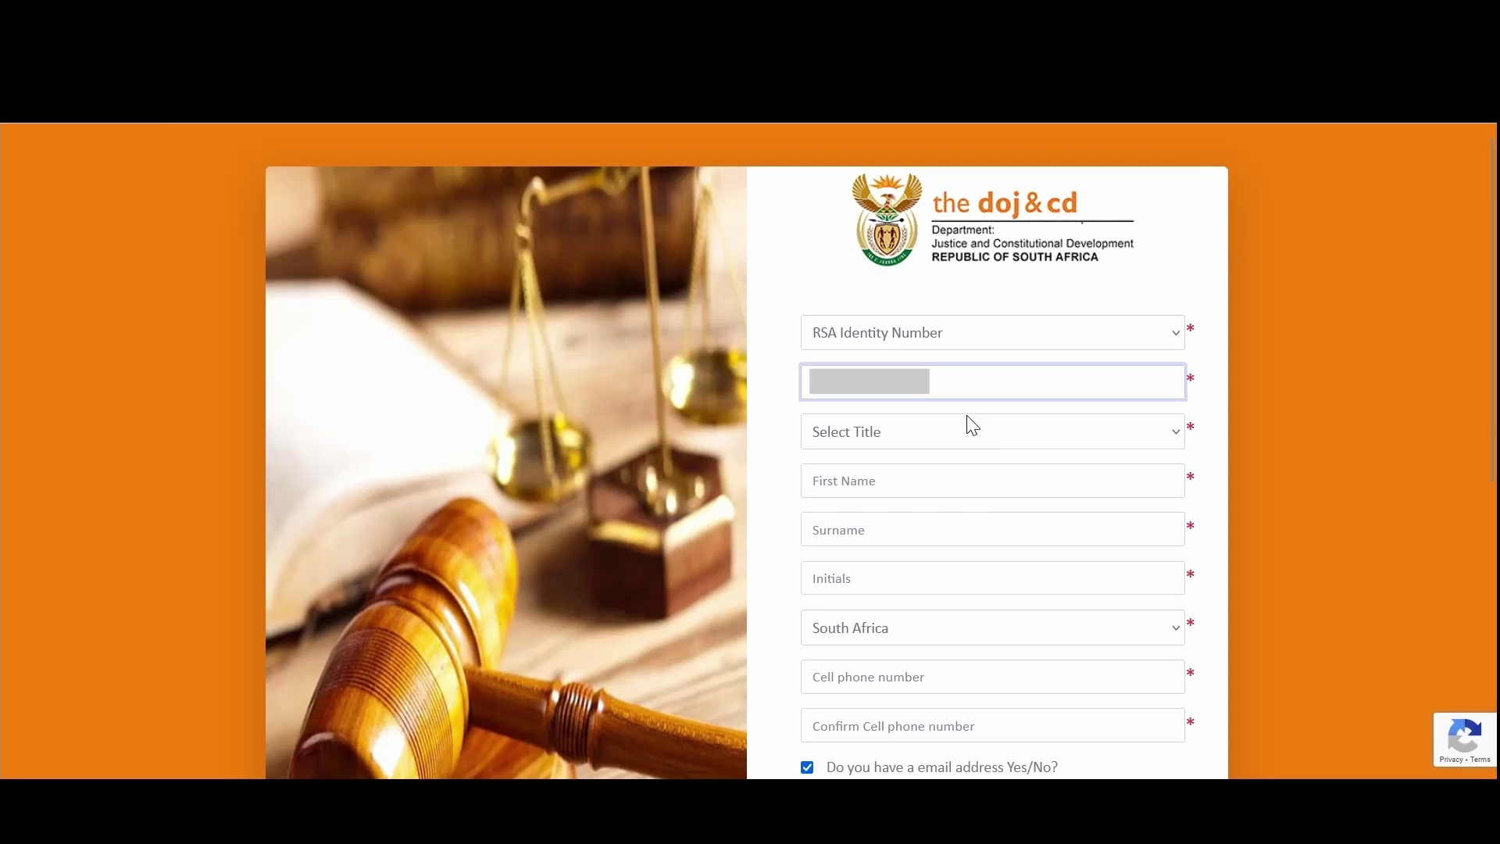
{"action": "scroll", "coordinate": [969, 441], "scroll_direction": "down", "scroll_amount": 1}
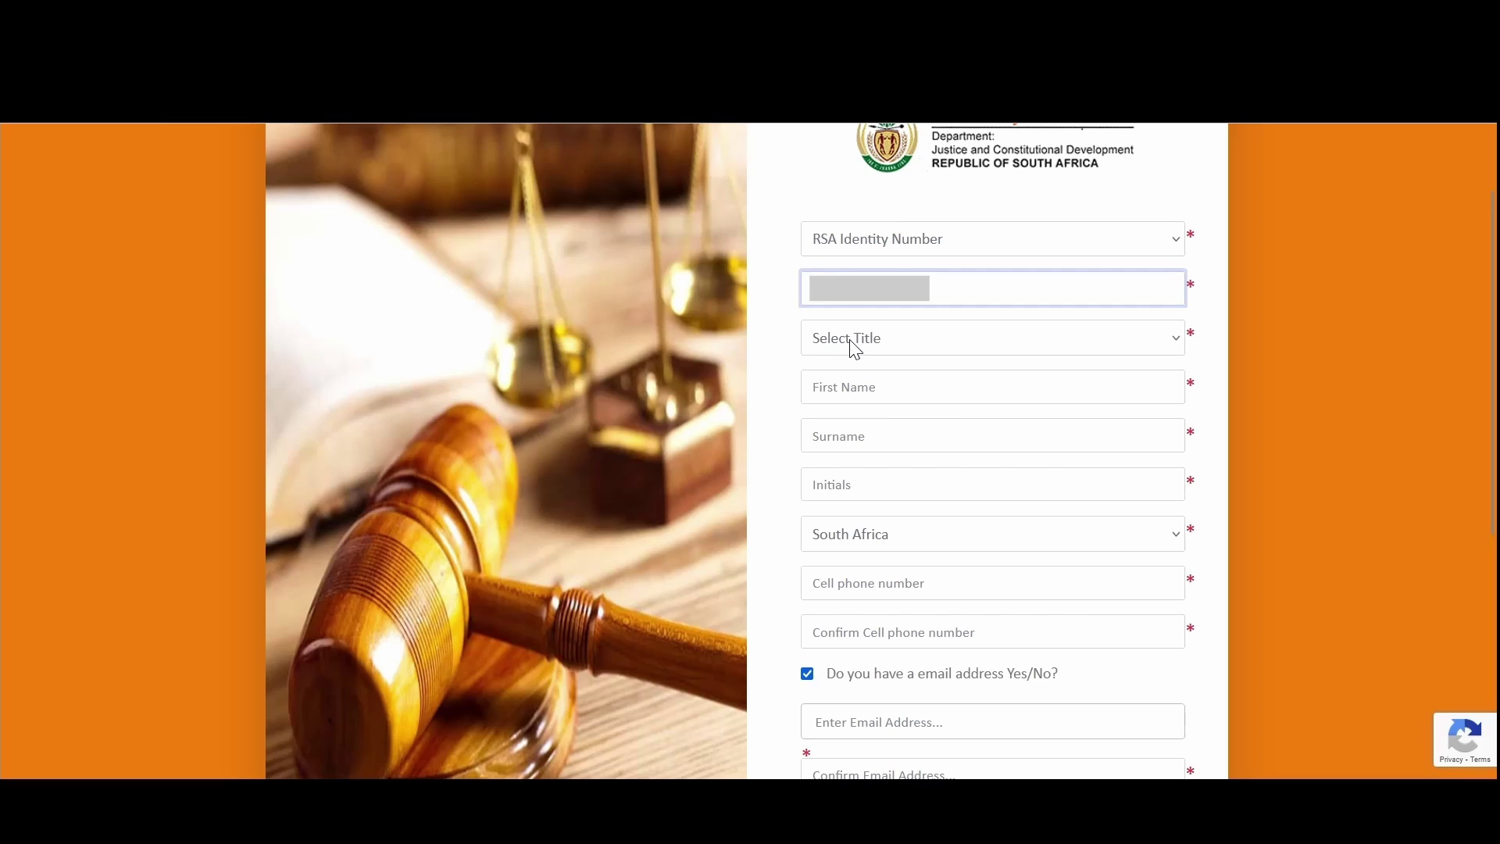
- Set the title to Mr. and paste in the first name and surname
{"action": "key", "text": "Tab"}
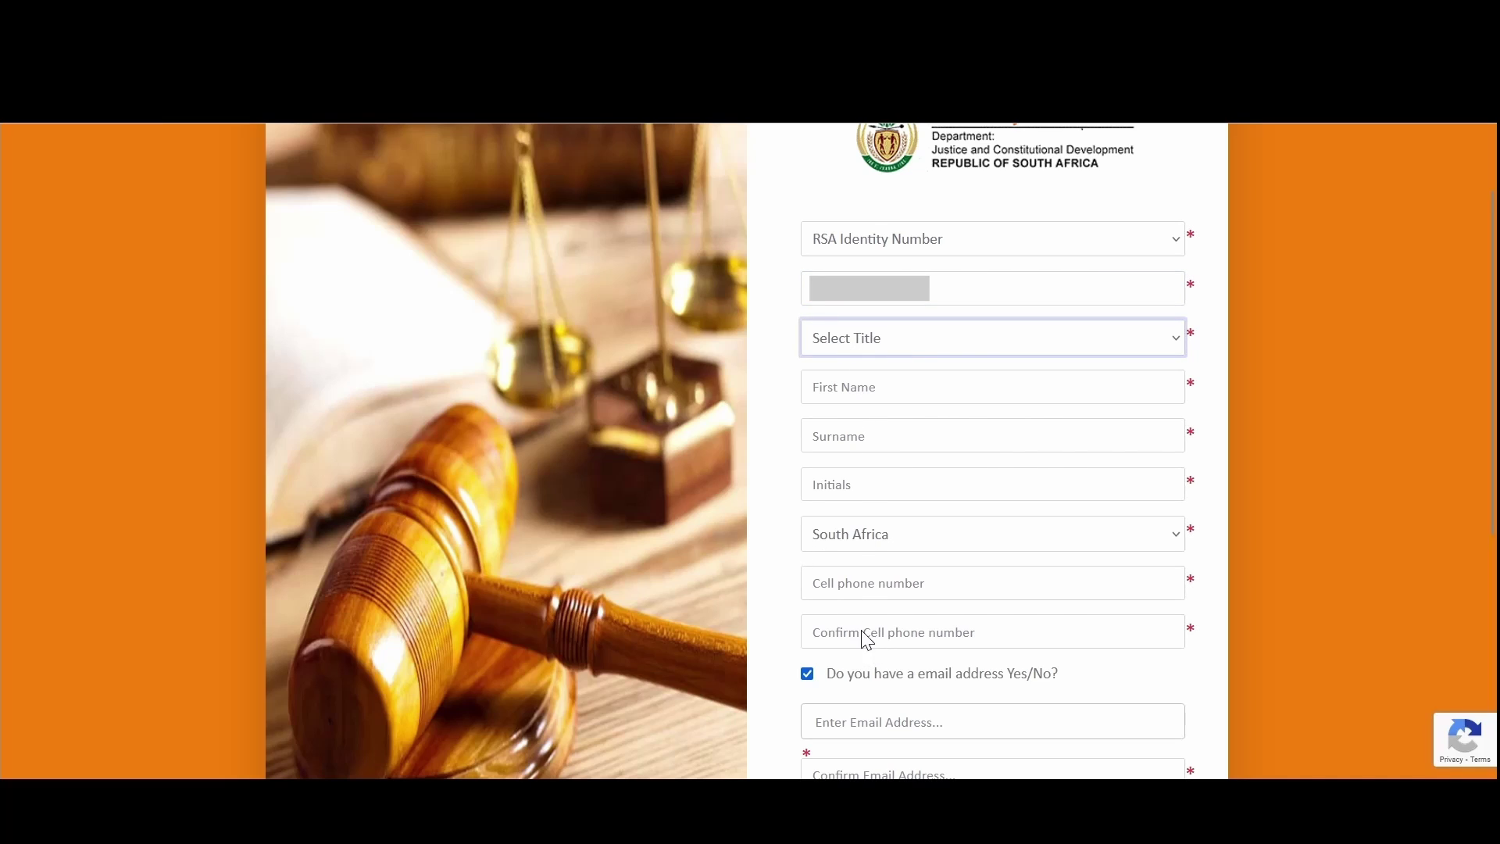
{"action": "key", "text": "Down"}
{"action": "left_click", "coordinate": [852, 389]}
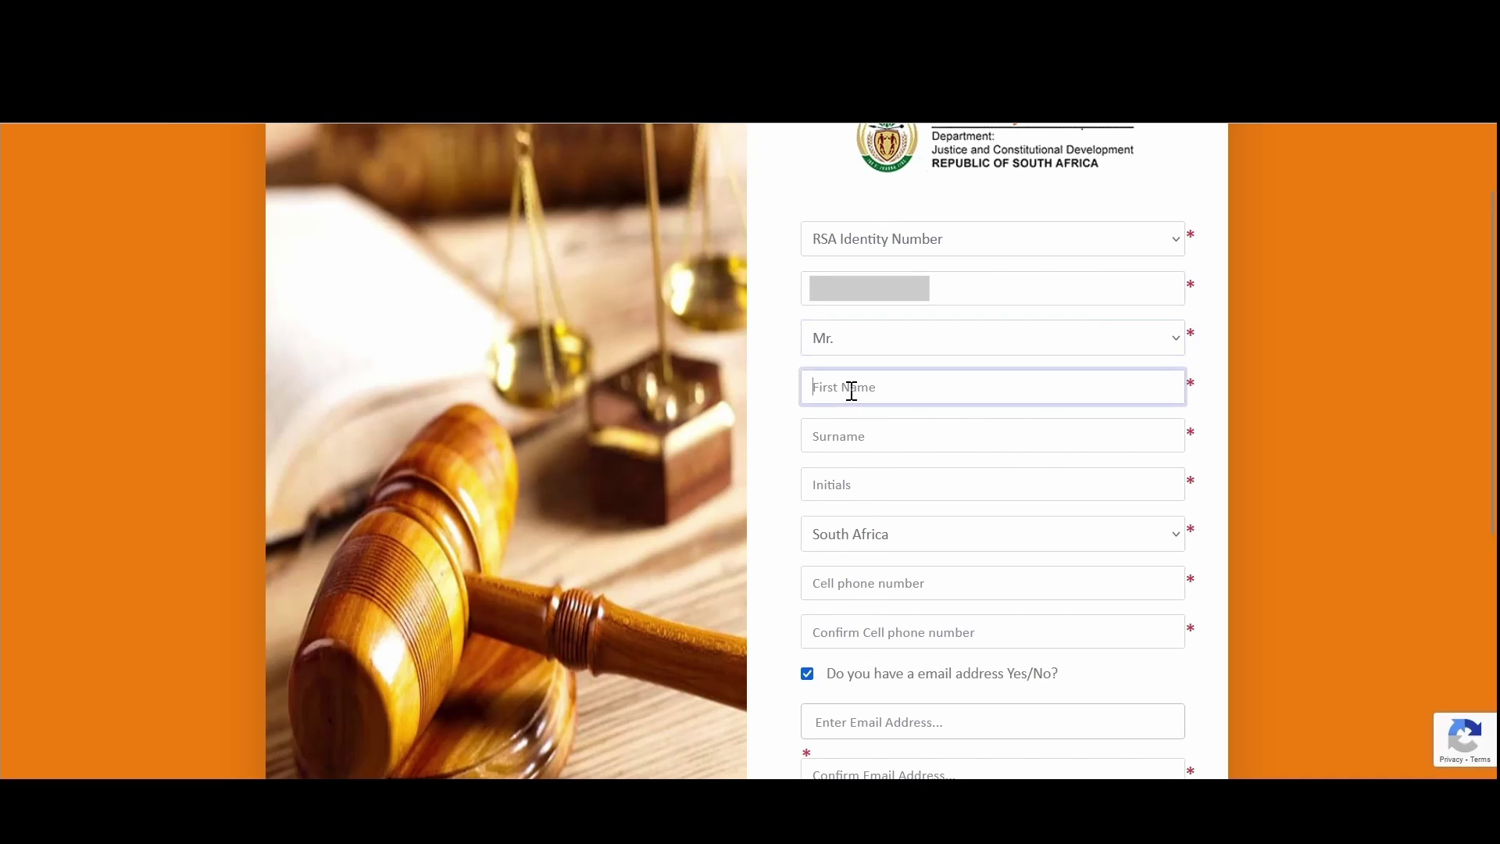
{"action": "key", "text": "ctrl+v"}
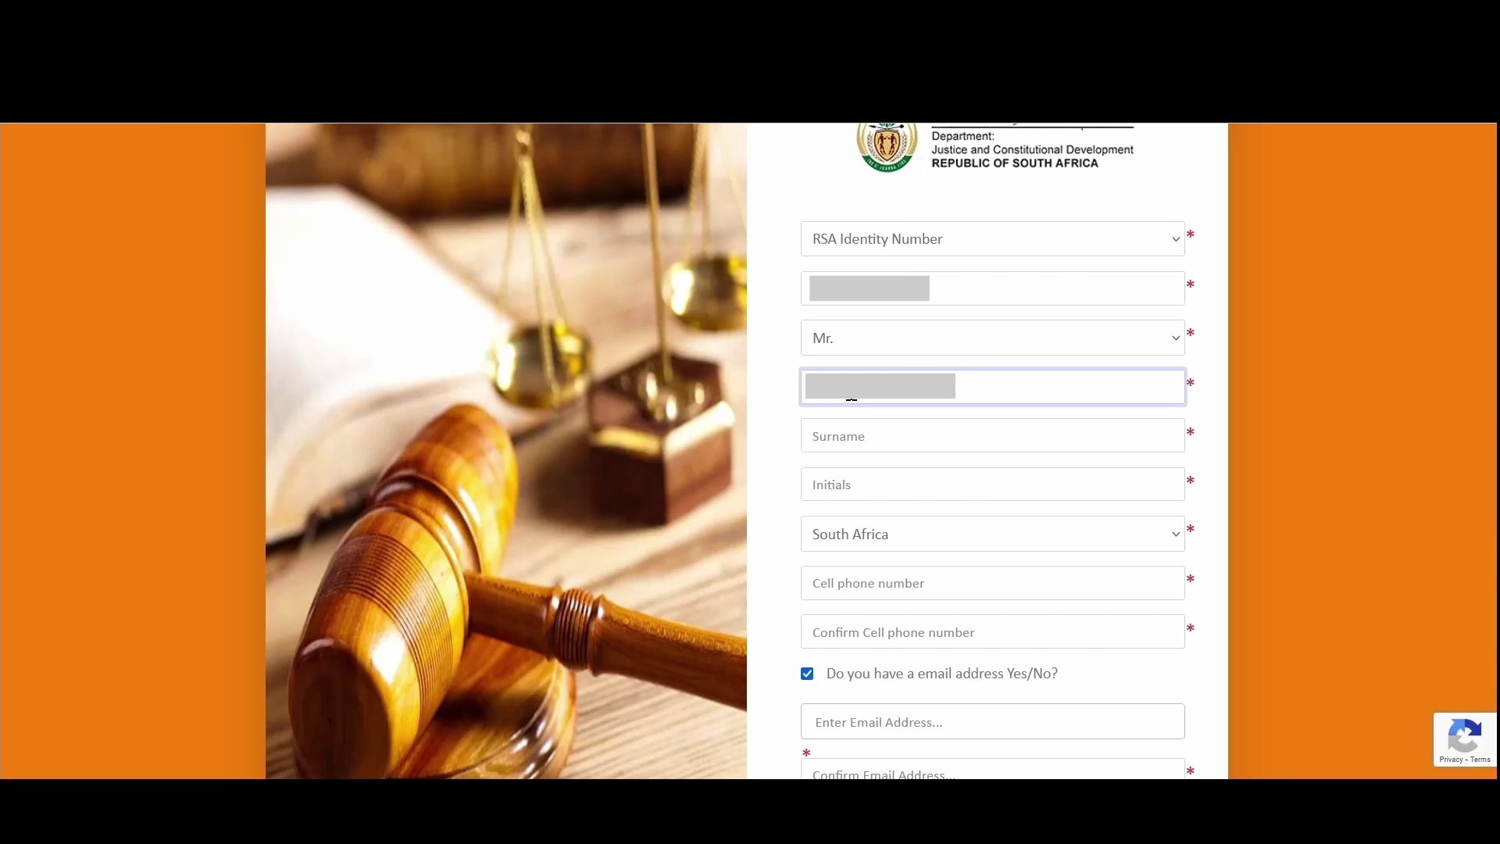
{"action": "key", "text": "Tab"}
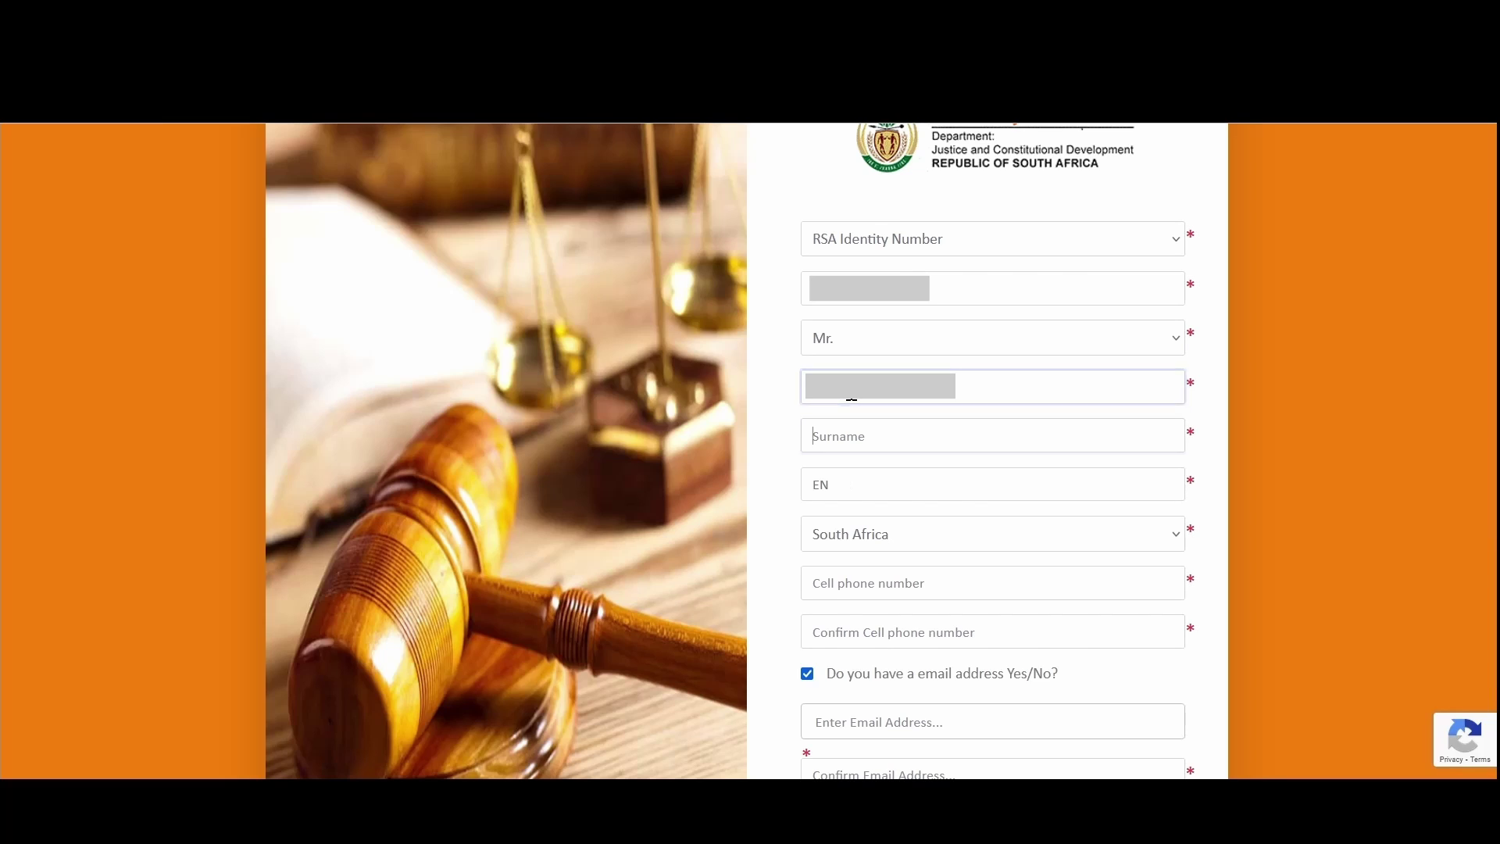
{"action": "key", "text": "ctrl+v"}
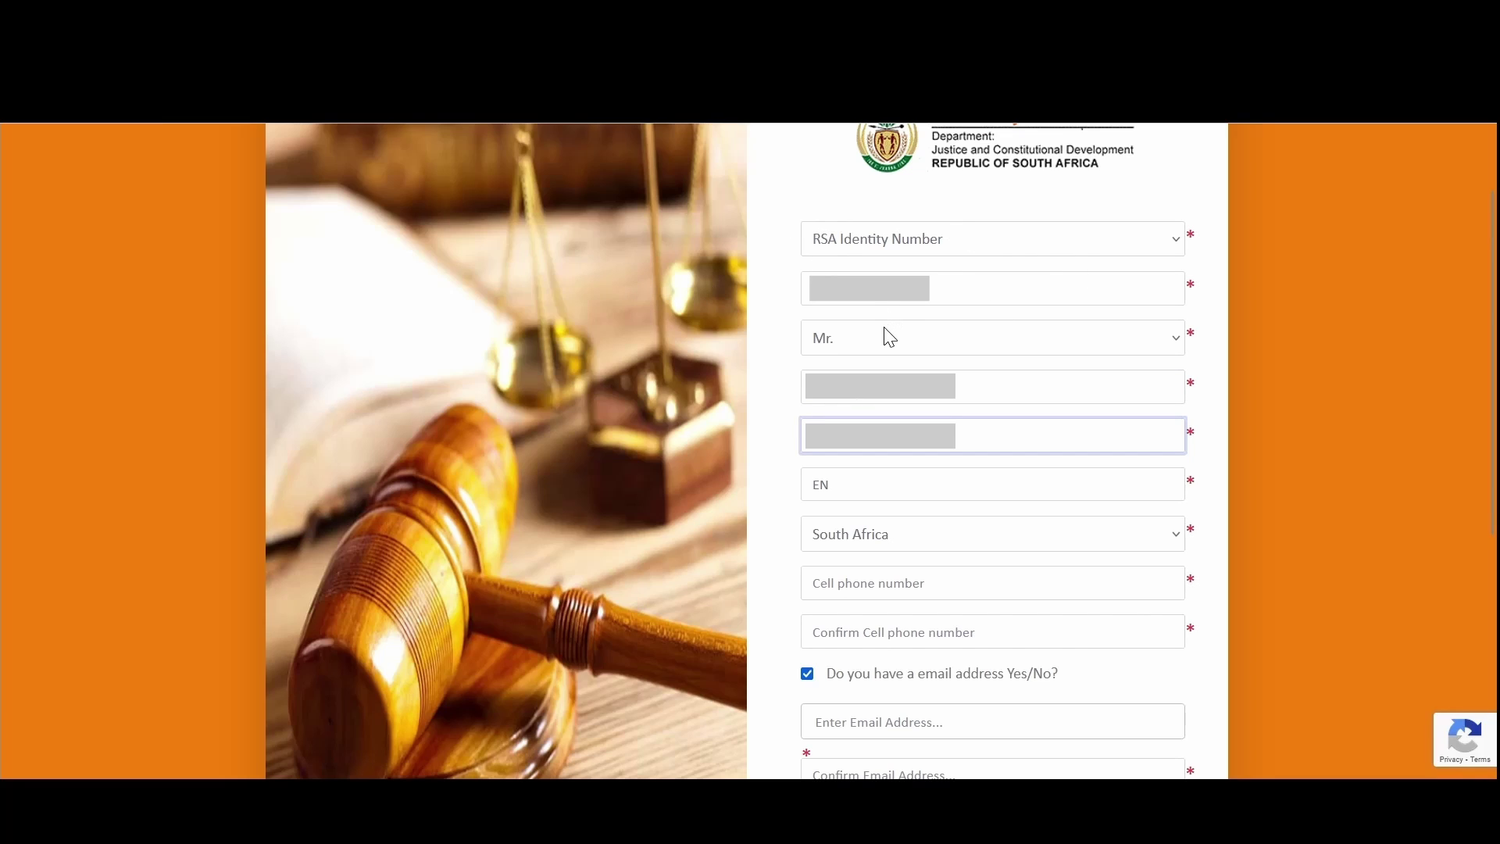
- Enter the cell phone number and the matching confirmation cell number
{"action": "scroll", "coordinate": [883, 335], "scroll_direction": "down", "scroll_amount": 1}
{"action": "left_click", "coordinate": [898, 488]}
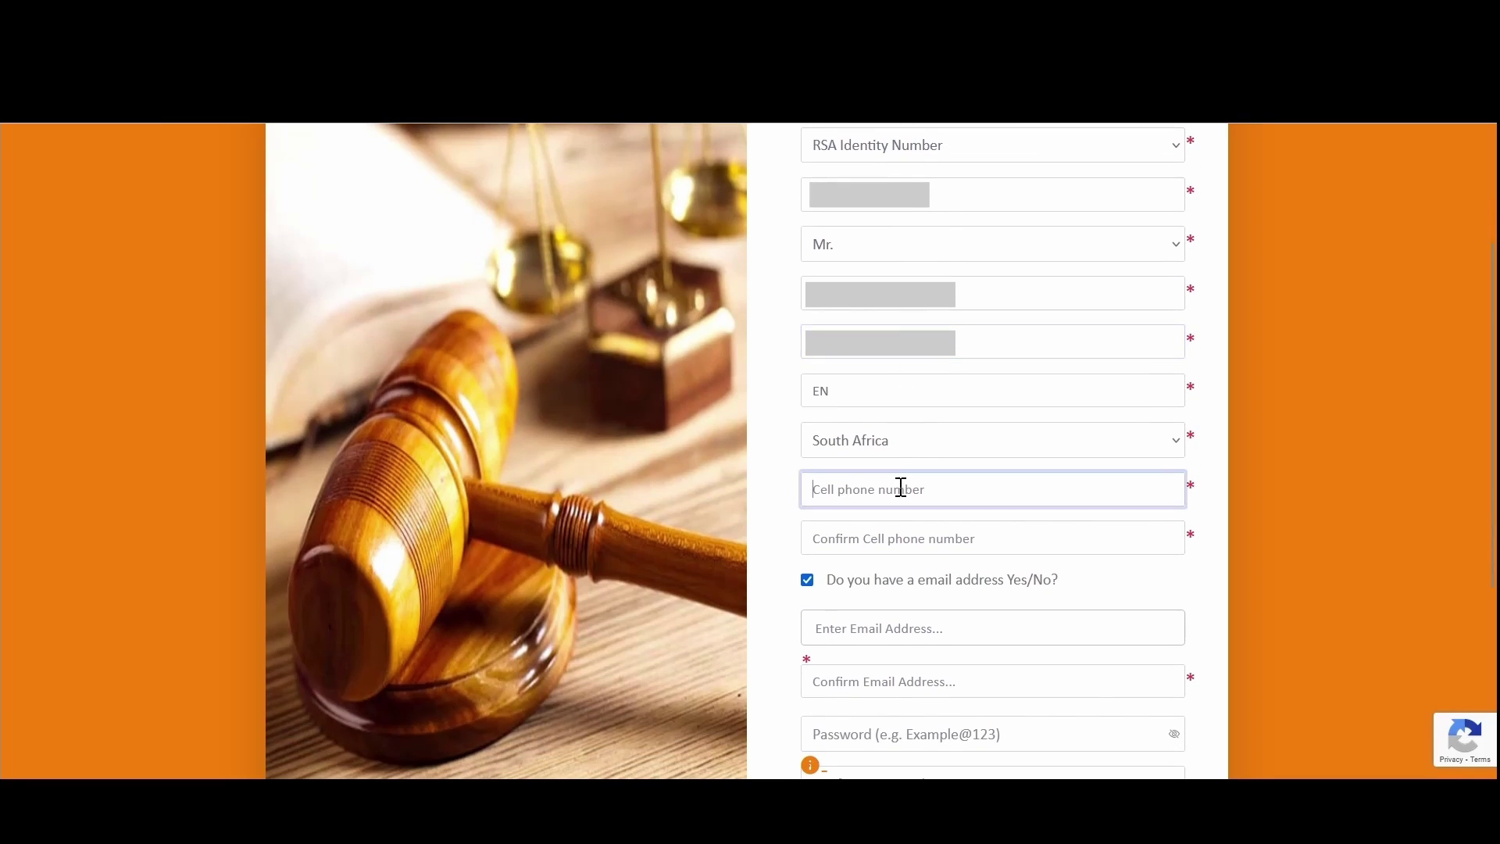
{"action": "key", "text": "ctrl+v"}
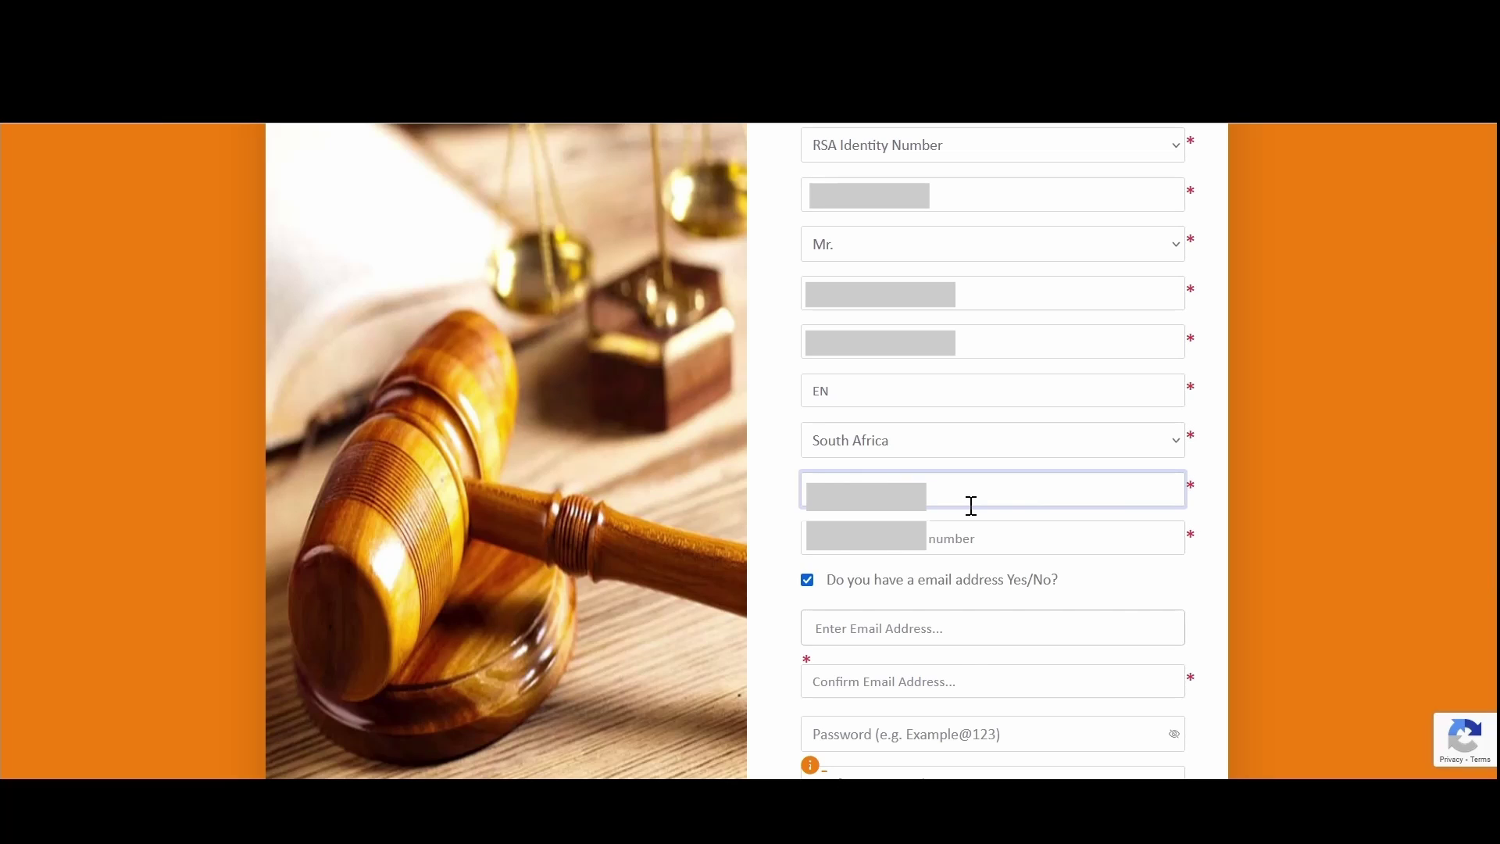
{"action": "left_click_drag", "start_coordinate": [944, 502], "coordinate": [786, 498]}
{"action": "left_click", "coordinate": [881, 553]}
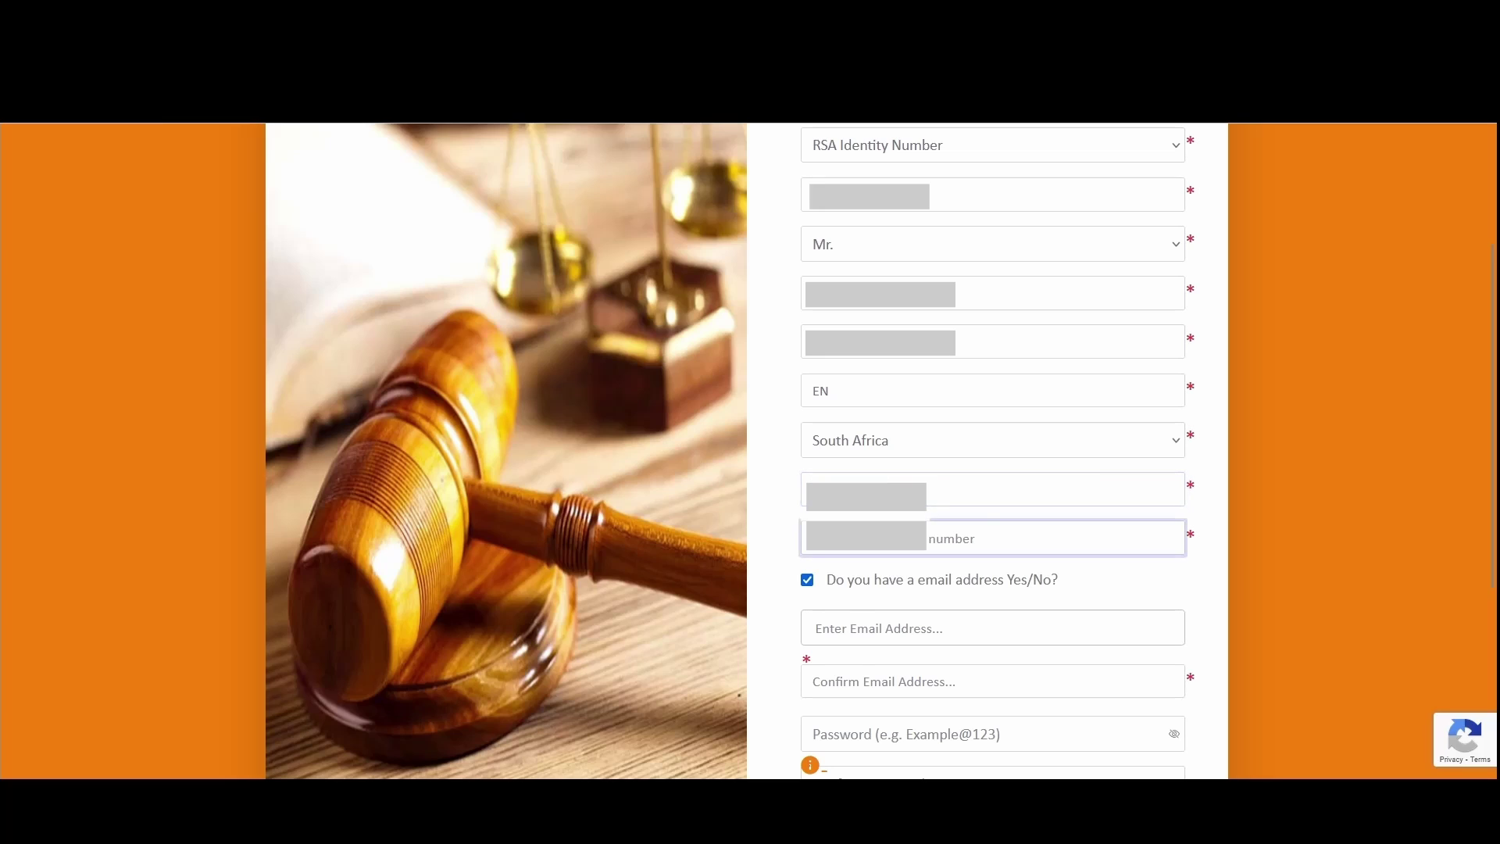
{"action": "key", "text": "ctrl+v"}
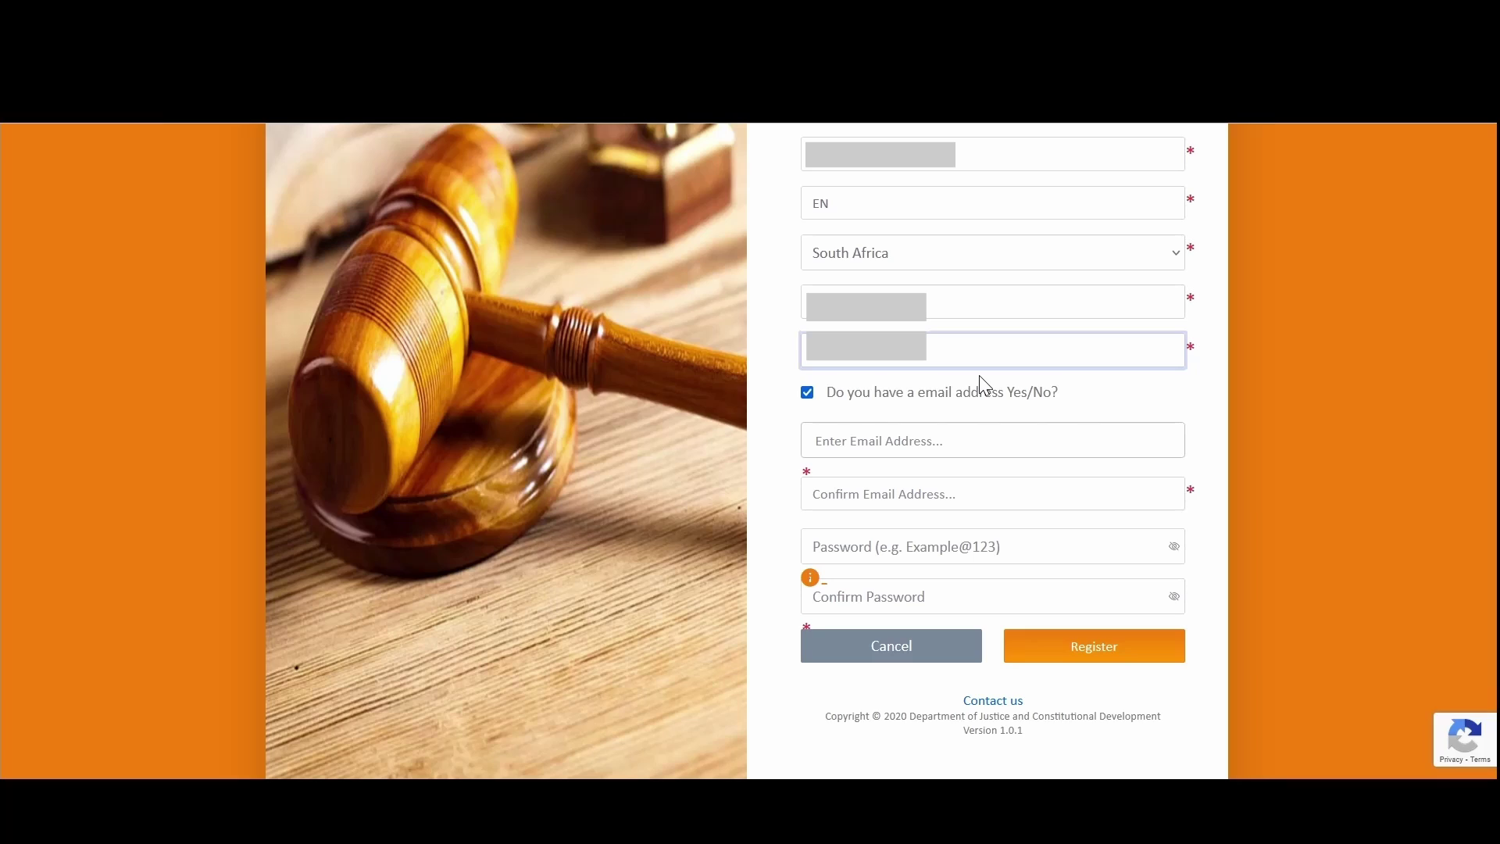
- Fill in the email address and its confirmation field
{"action": "left_click", "coordinate": [838, 456]}
{"action": "key", "text": "Down"}
{"action": "key", "text": "Return"}
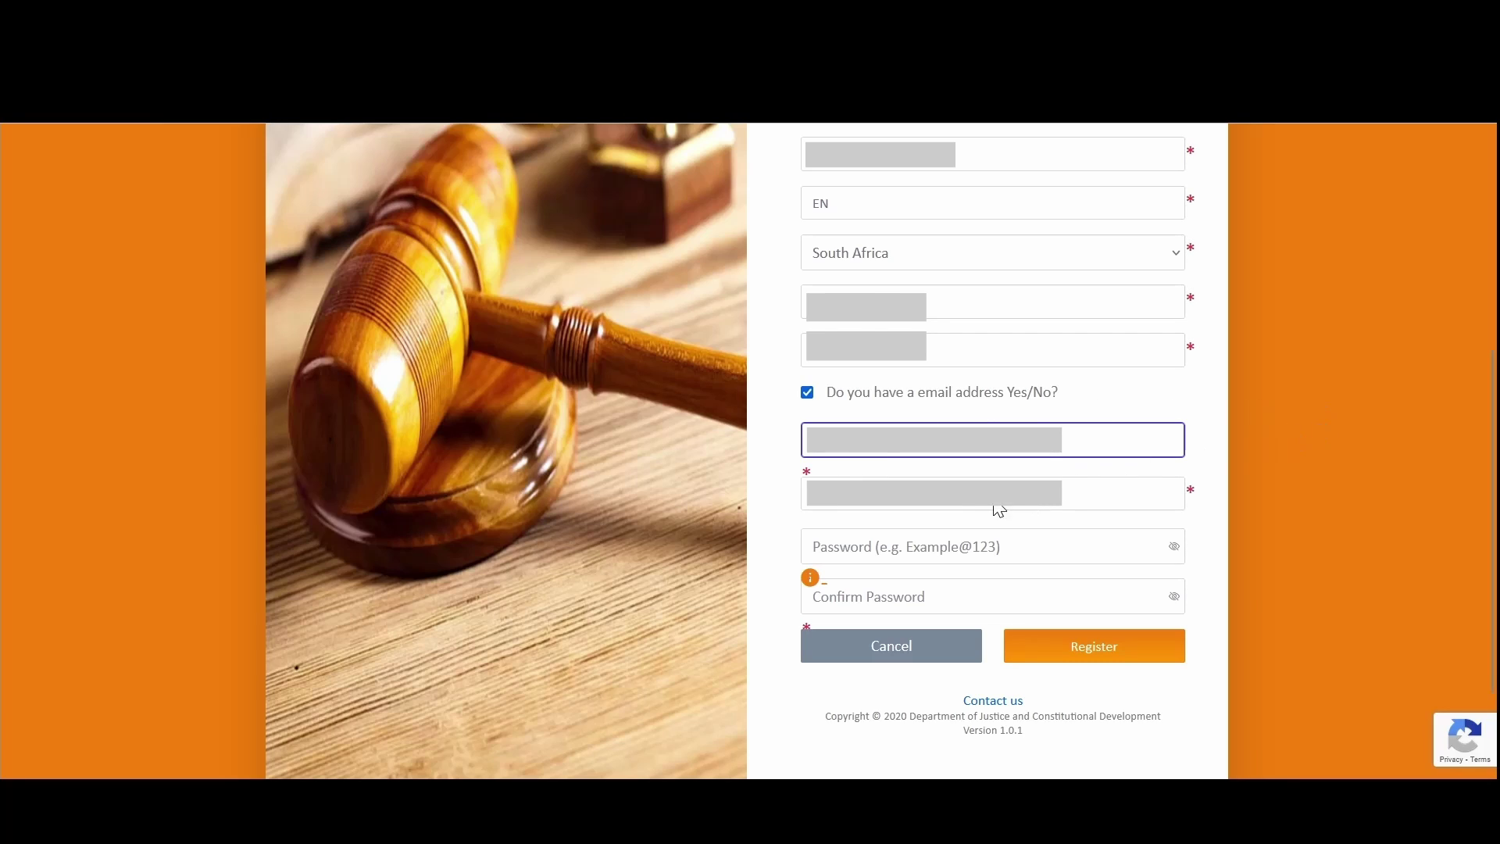
{"action": "left_click", "coordinate": [1286, 414]}
{"action": "left_click", "coordinate": [885, 478]}
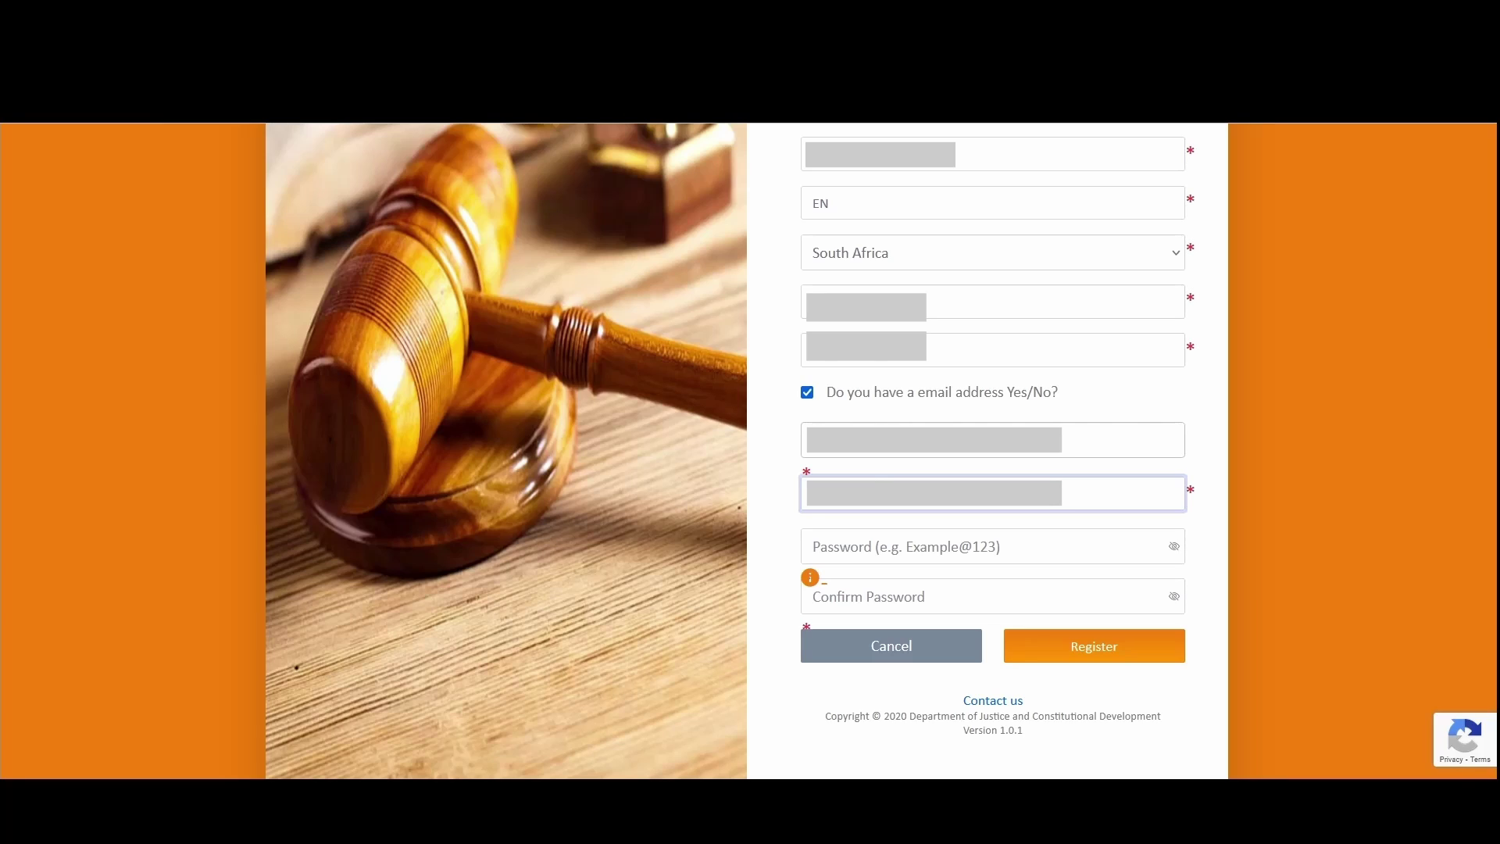
- Enter the new account password and retype it in Confirm Password
{"action": "left_click", "coordinate": [899, 550]}
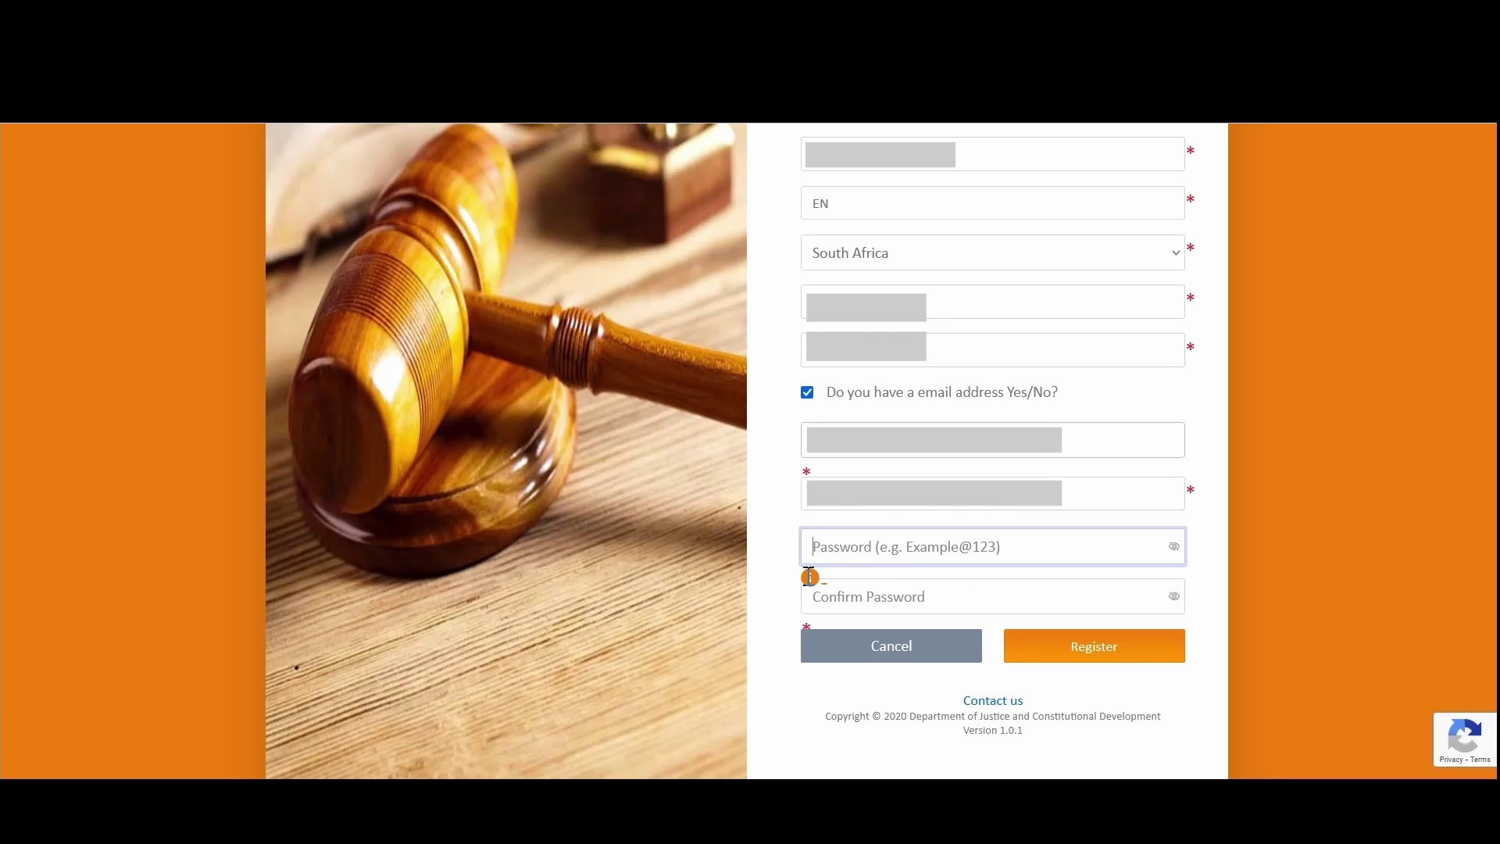
{"action": "type", "text": "•••••••"}
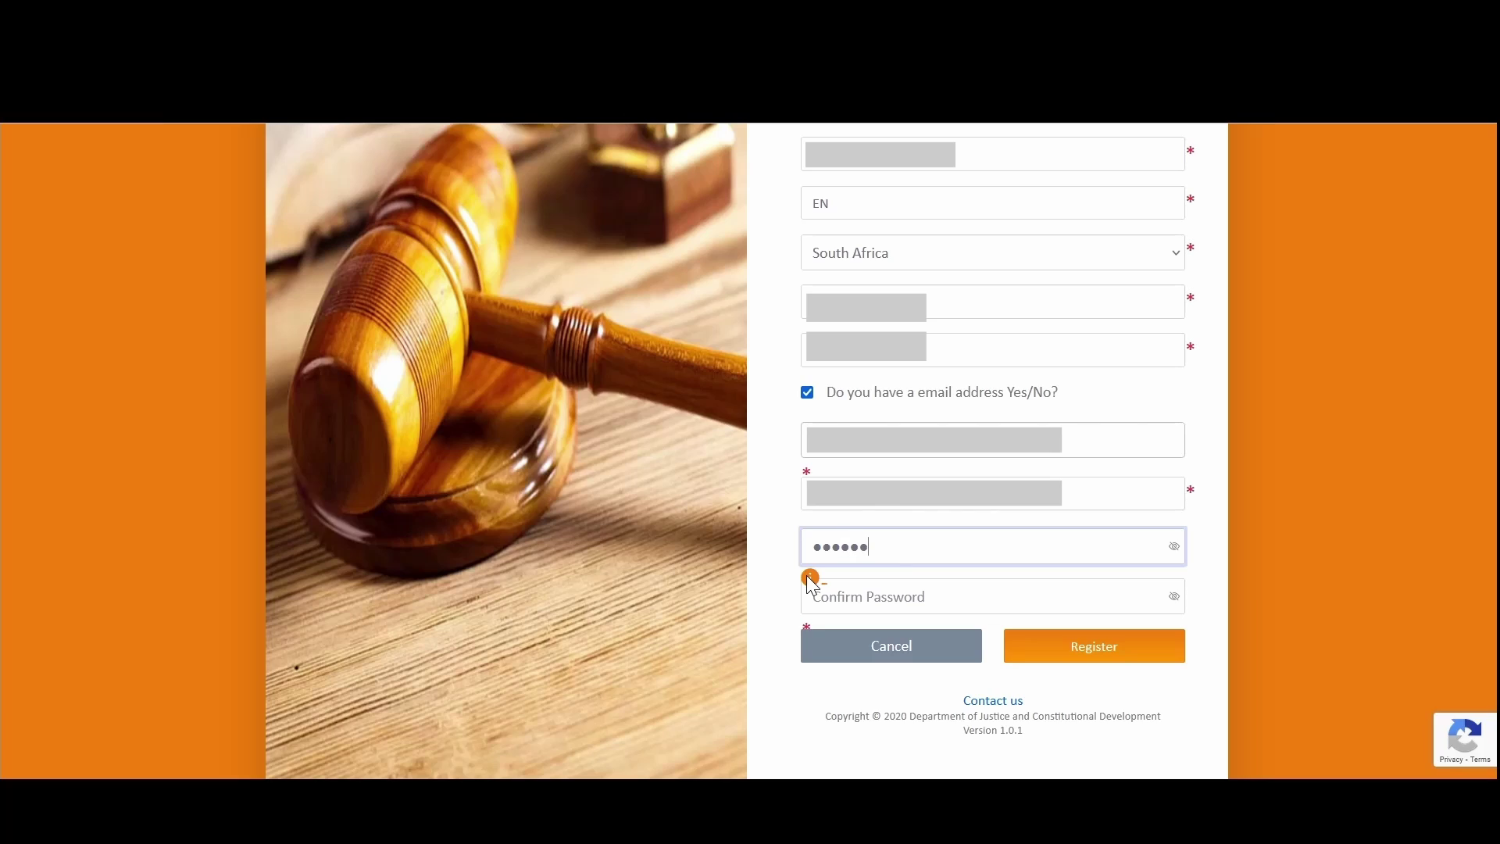
{"action": "type", "text": "••••"}
{"action": "key", "text": "Tab"}
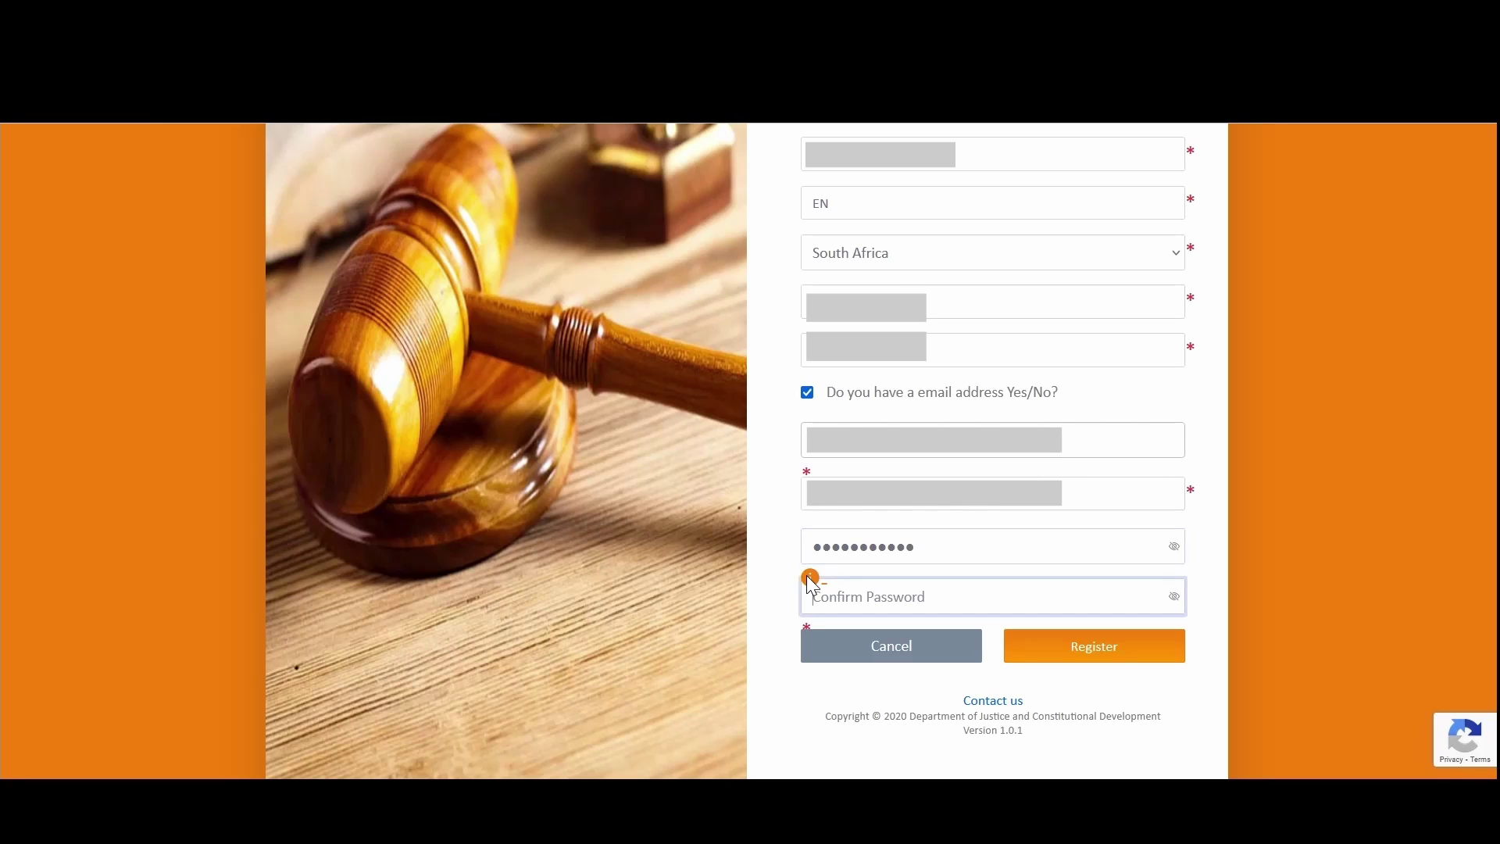
{"action": "type", "text": "••••••••••••"}
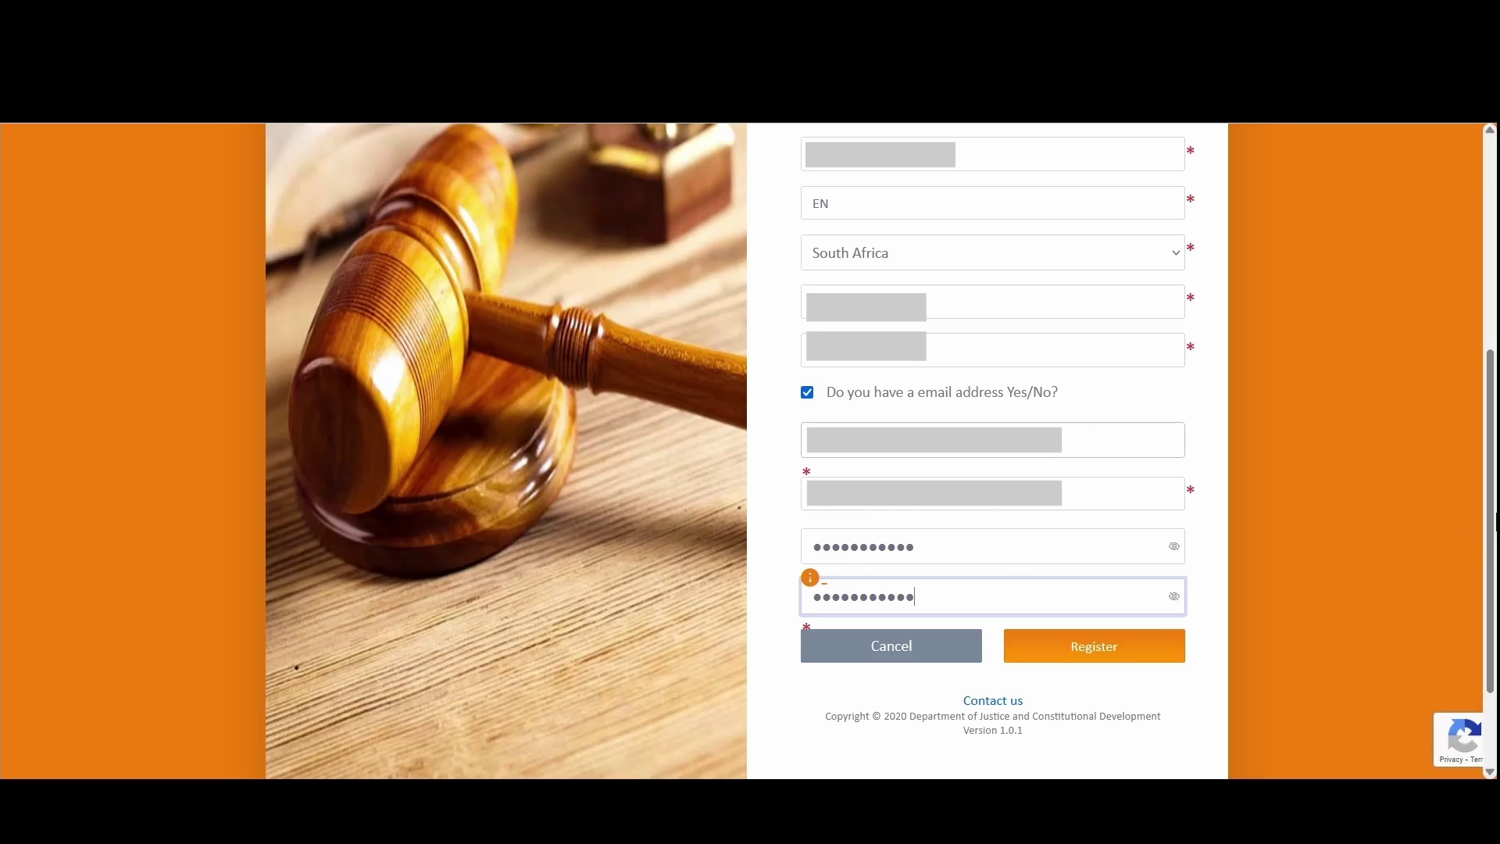
{"action": "left_click", "coordinate": [1411, 508]}
{"action": "scroll", "coordinate": [1411, 519], "scroll_direction": "down", "scroll_amount": 2}
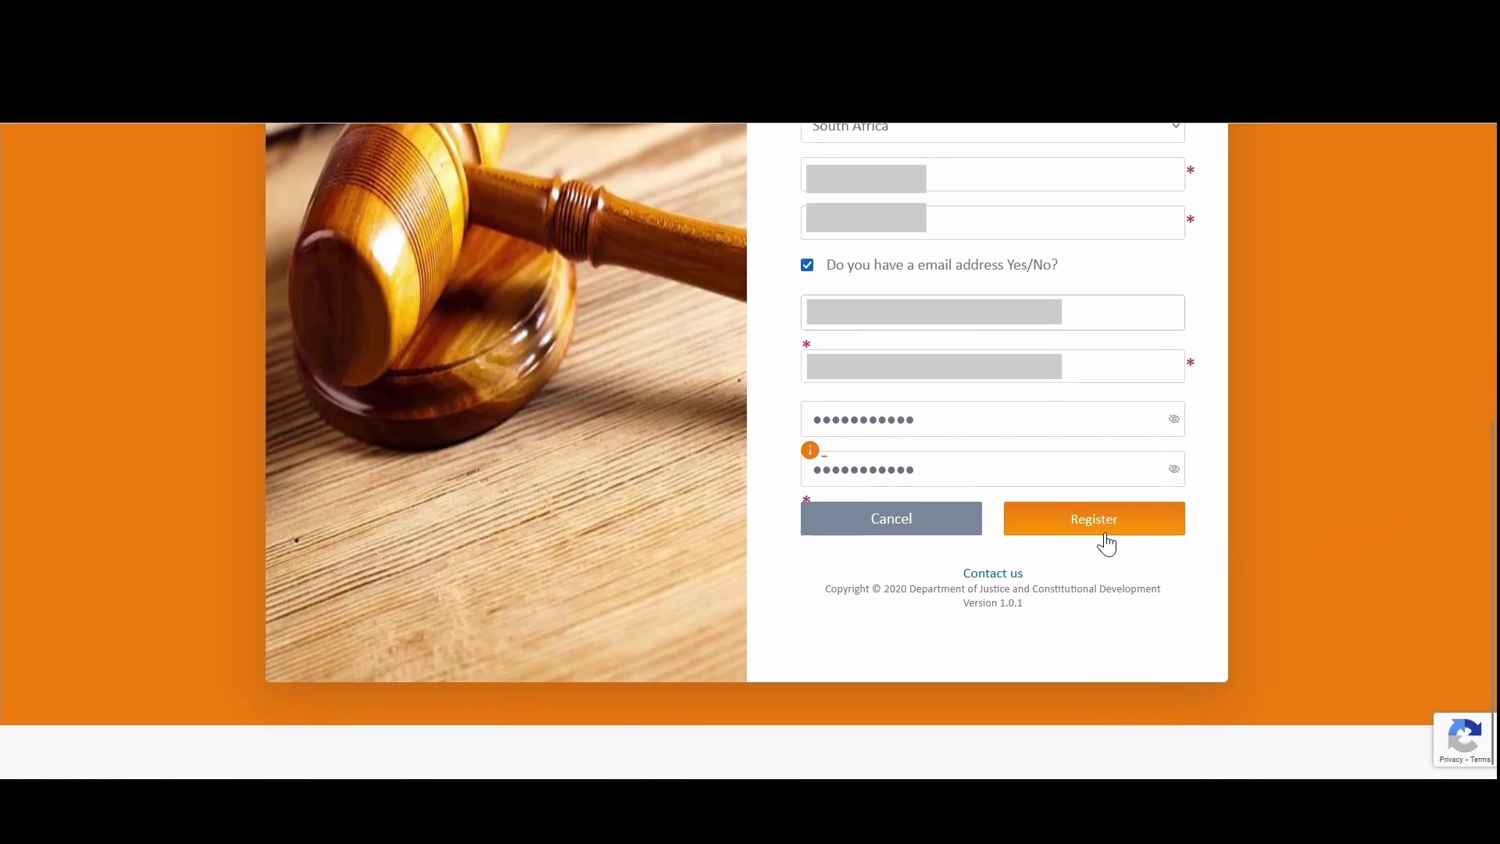
- Submit the registration, request the verification email and dismiss the activation-mail alert
{"action": "left_click", "coordinate": [1109, 530]}
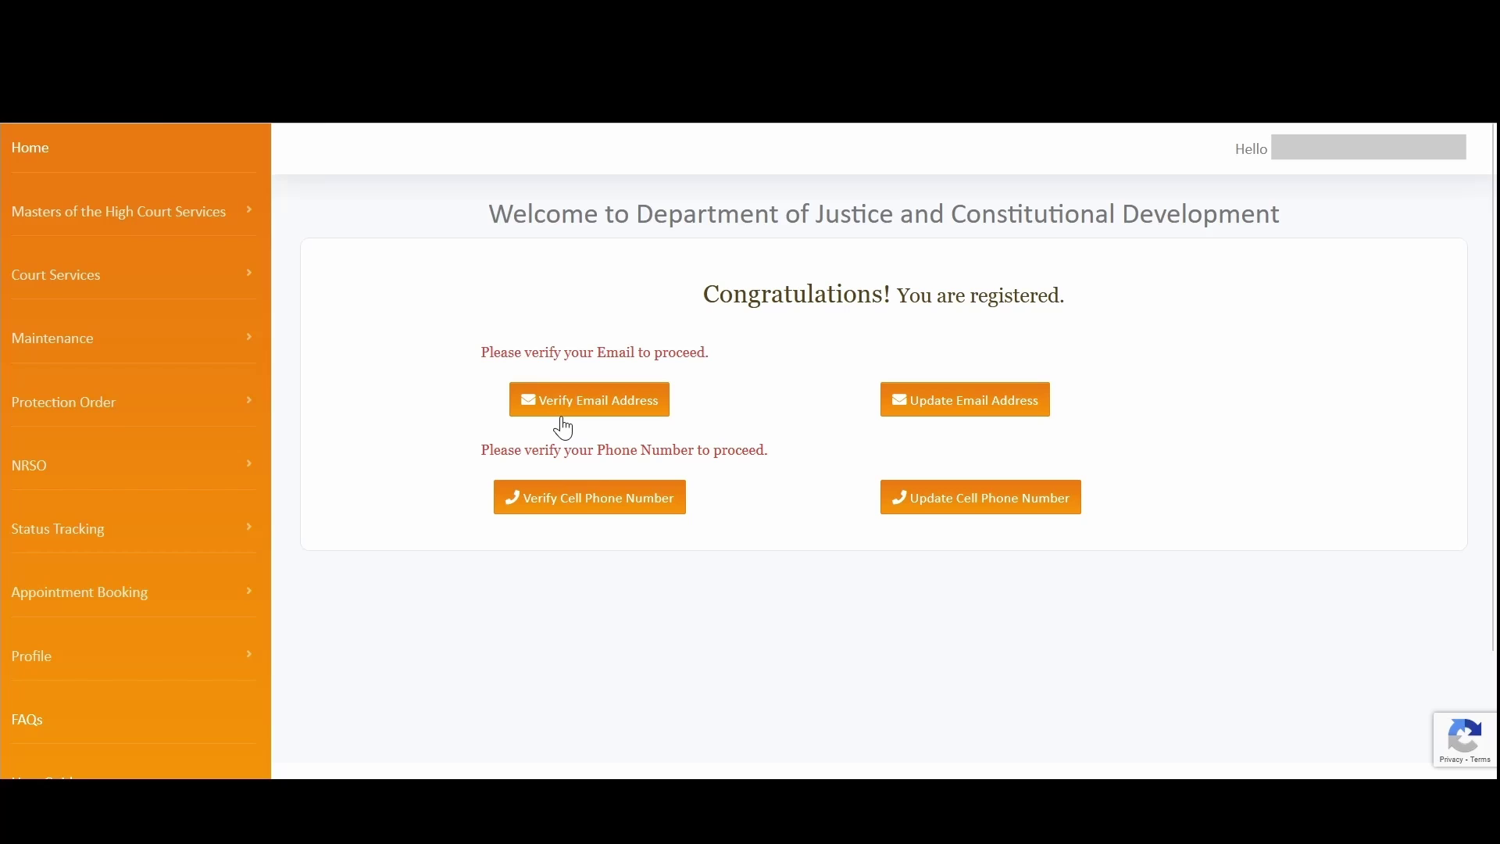
{"action": "left_click", "coordinate": [618, 414]}
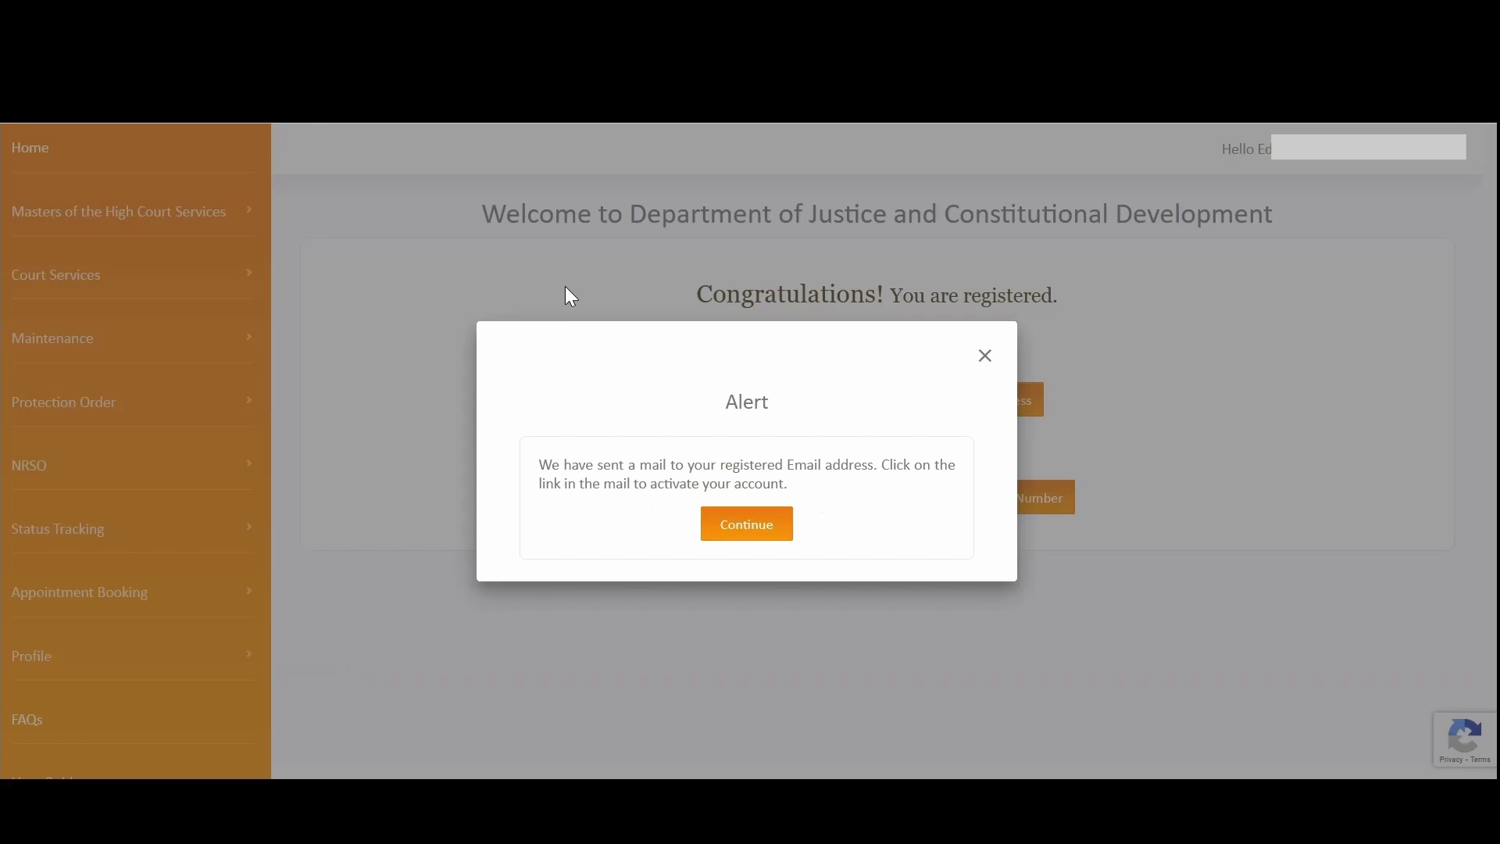
{"action": "left_click_drag", "start_coordinate": [540, 461], "coordinate": [810, 490]}
{"action": "left_click", "coordinate": [746, 524]}
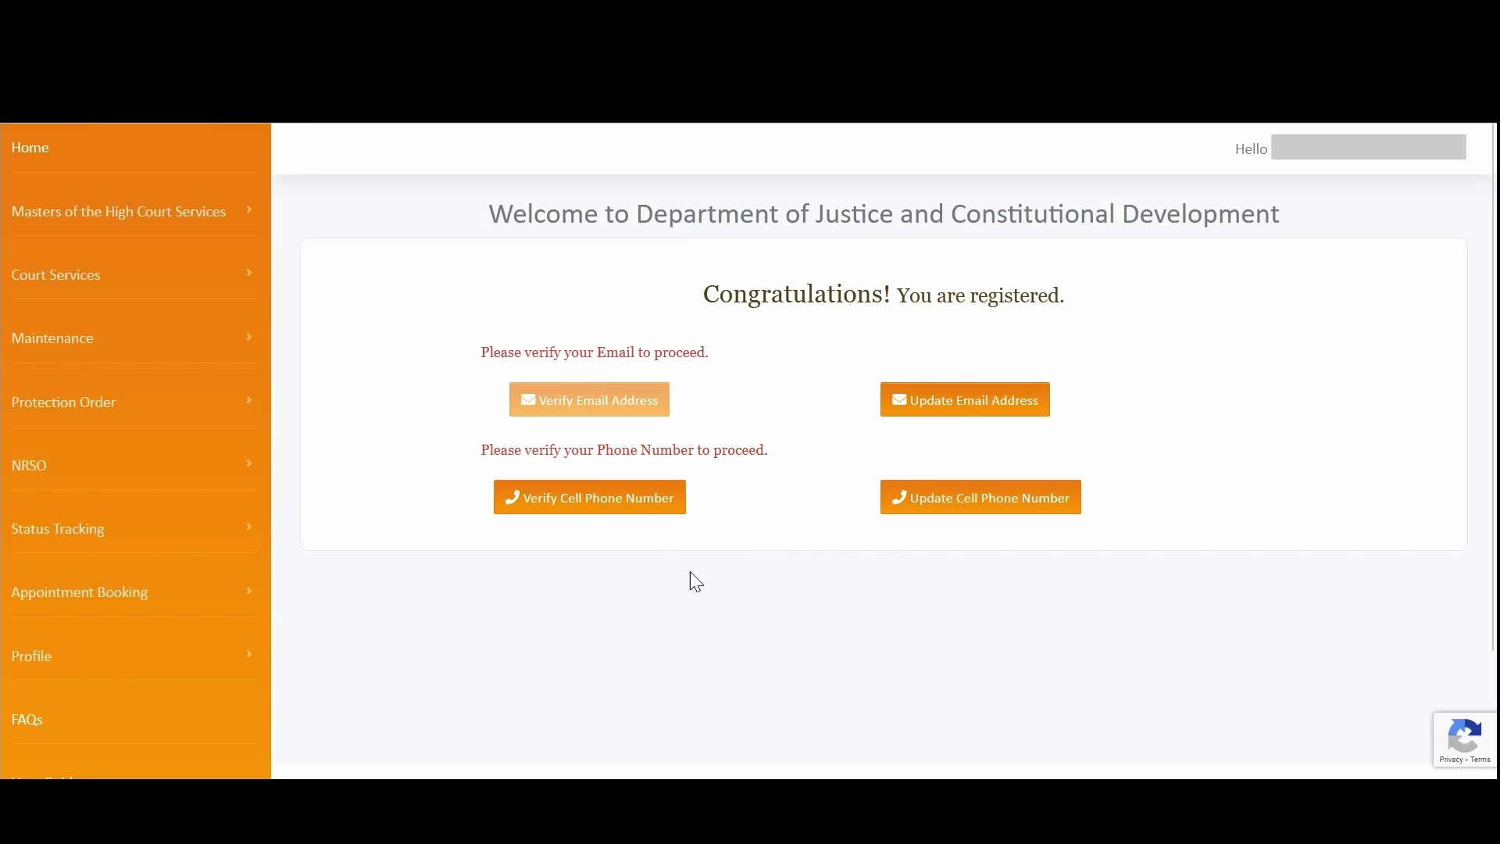
- Verify the cell phone number with the one-time code sent by SMS and acknowledge it
{"action": "left_click", "coordinate": [630, 516]}
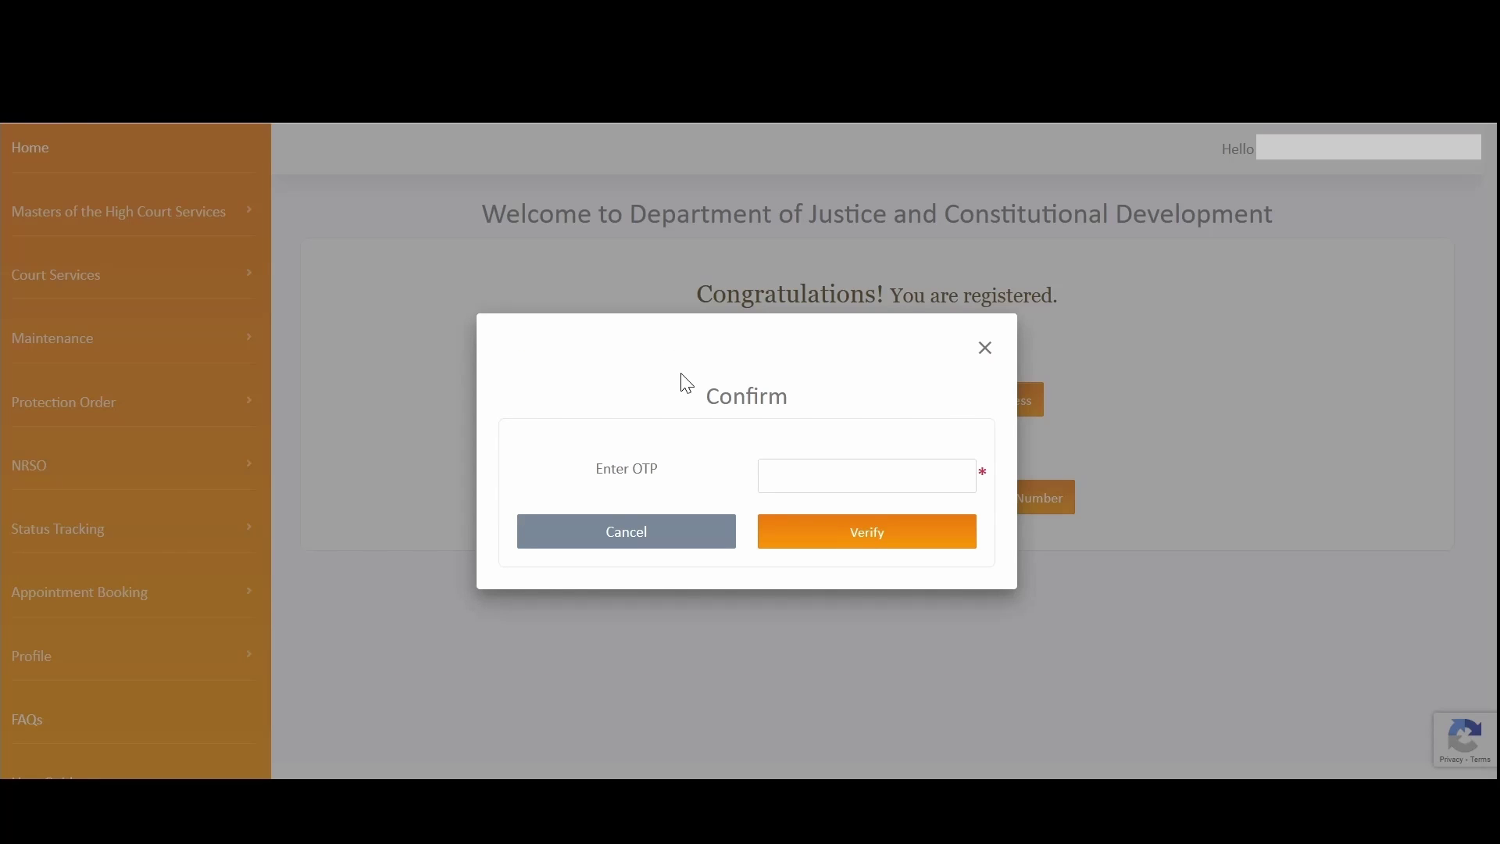
{"action": "left_click", "coordinate": [798, 474]}
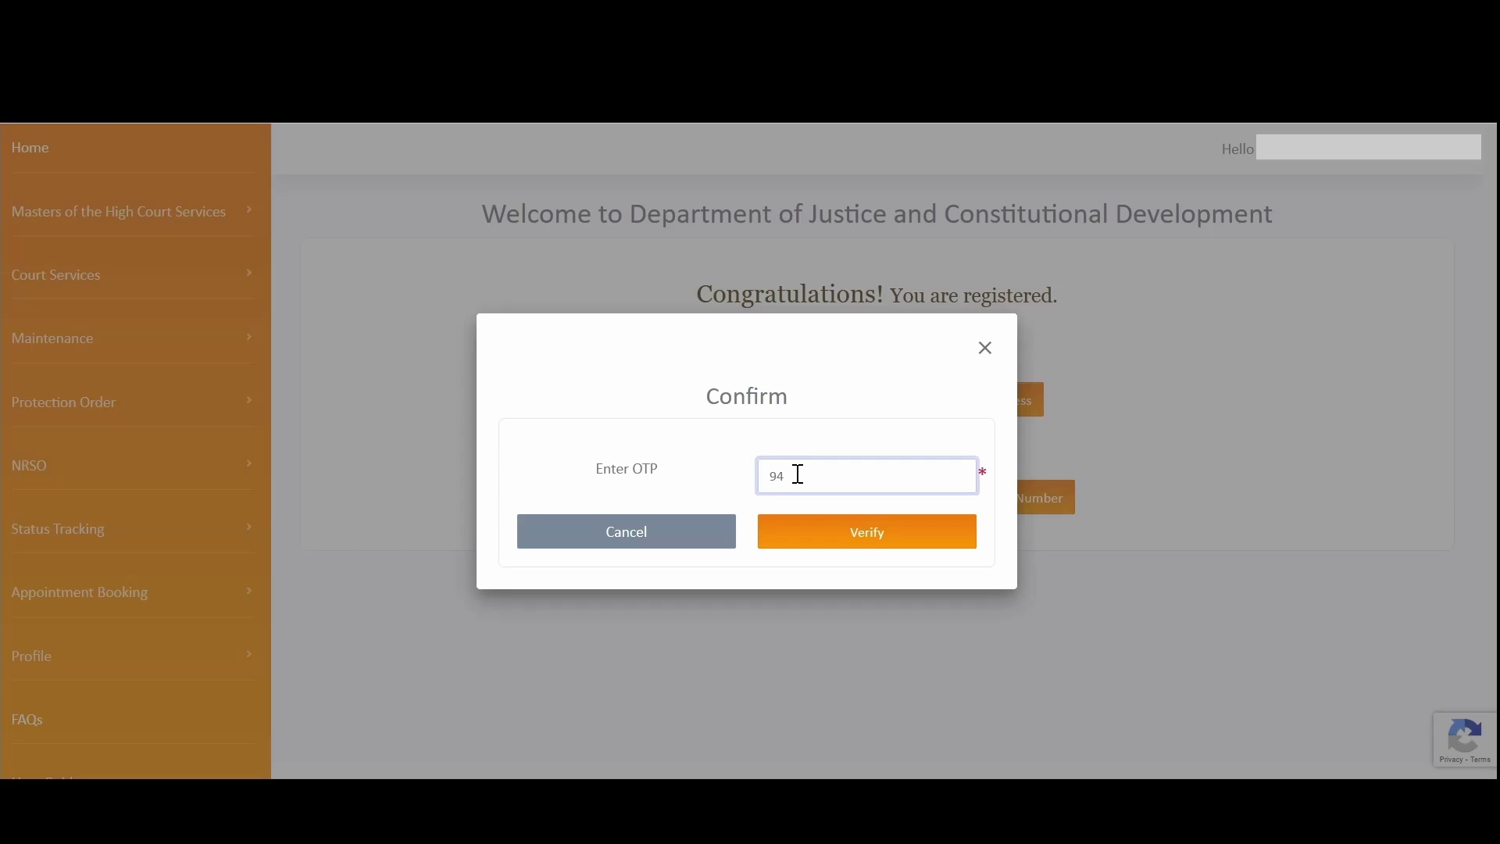
{"action": "left_click", "coordinate": [857, 535]}
{"action": "left_click", "coordinate": [740, 522]}
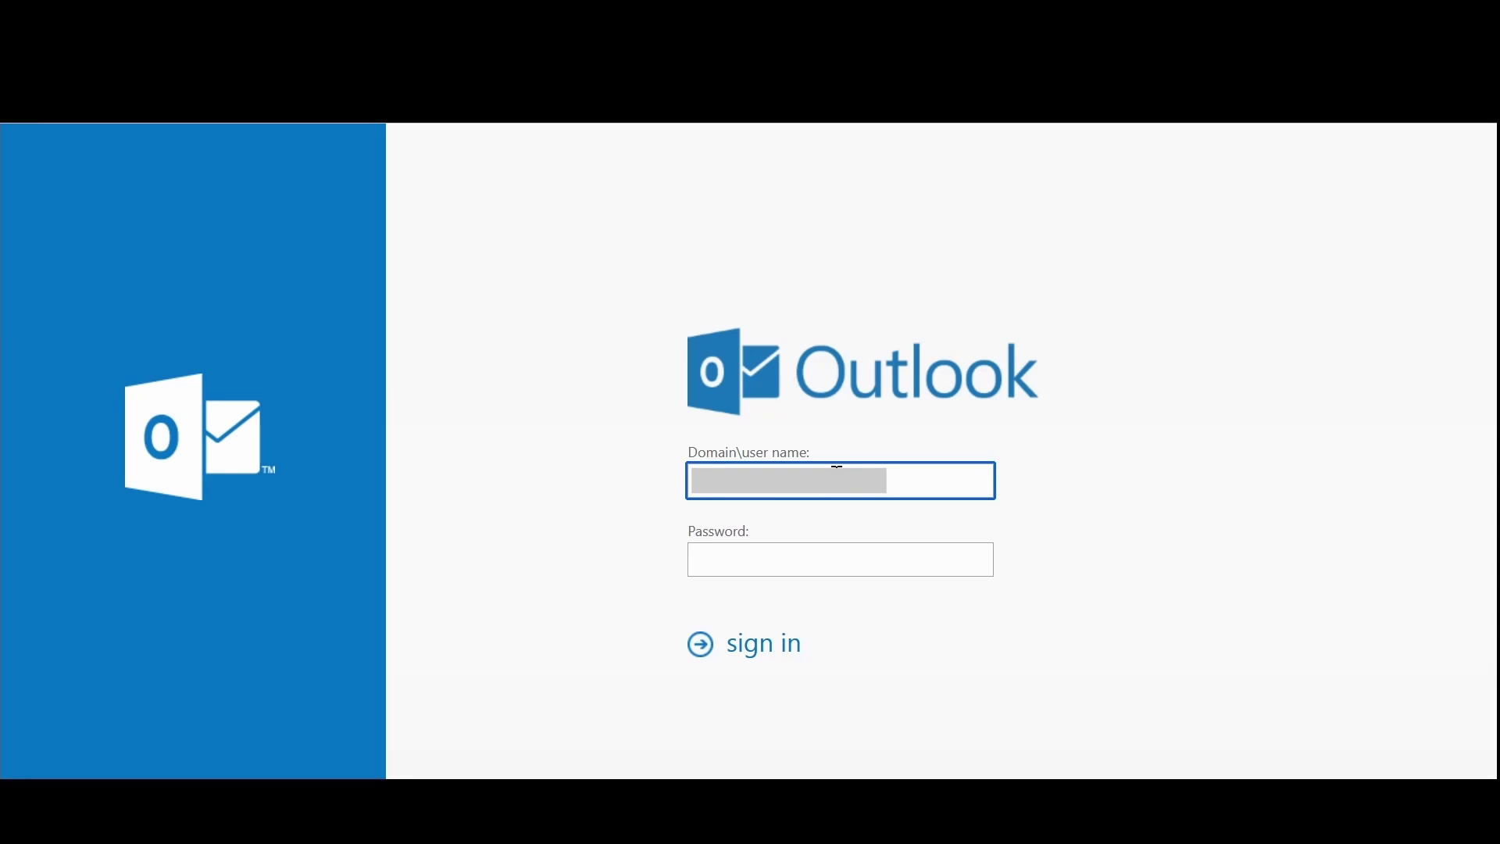
- Sign in to the Outlook mailbox with its password
{"action": "key", "text": "Tab"}
{"action": "type", "text": "•••••••••••••"}
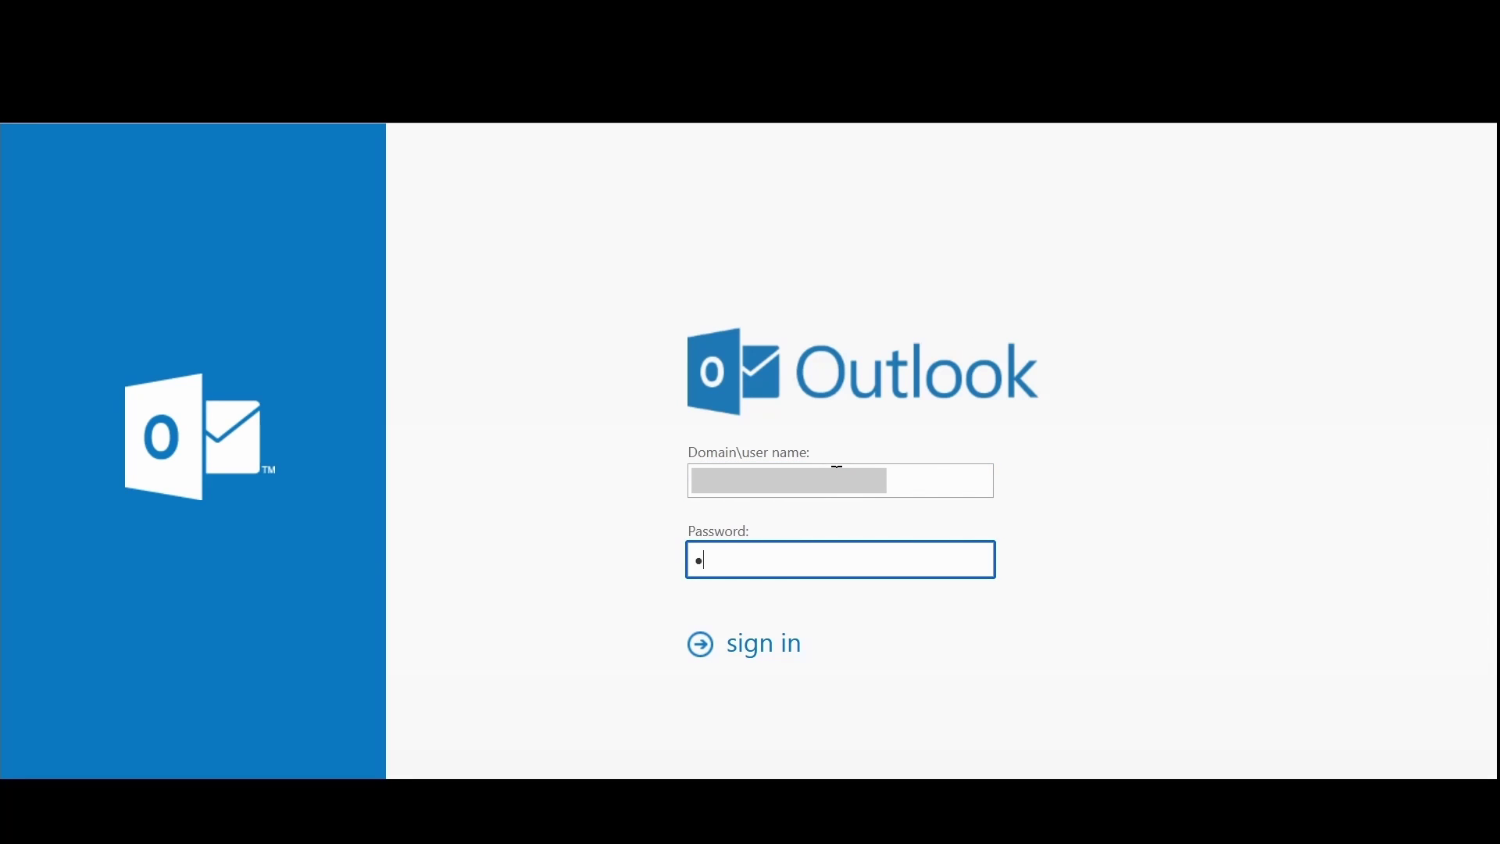
{"action": "left_click", "coordinate": [746, 650]}
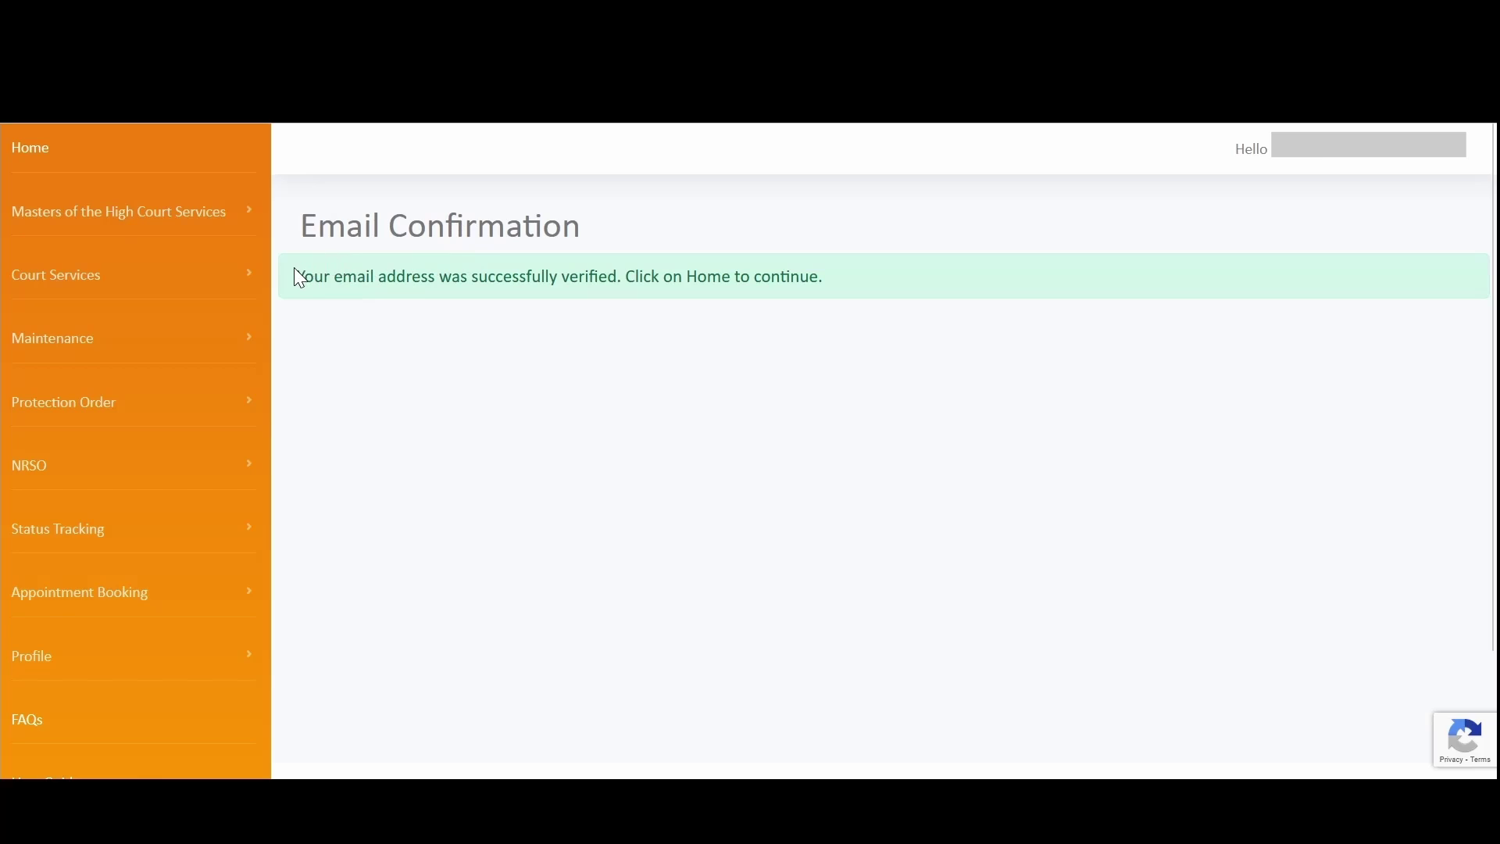
- Go back to the Home page and follow its prompt to enter a residential address
{"action": "left_click_drag", "start_coordinate": [298, 273], "coordinate": [890, 285]}
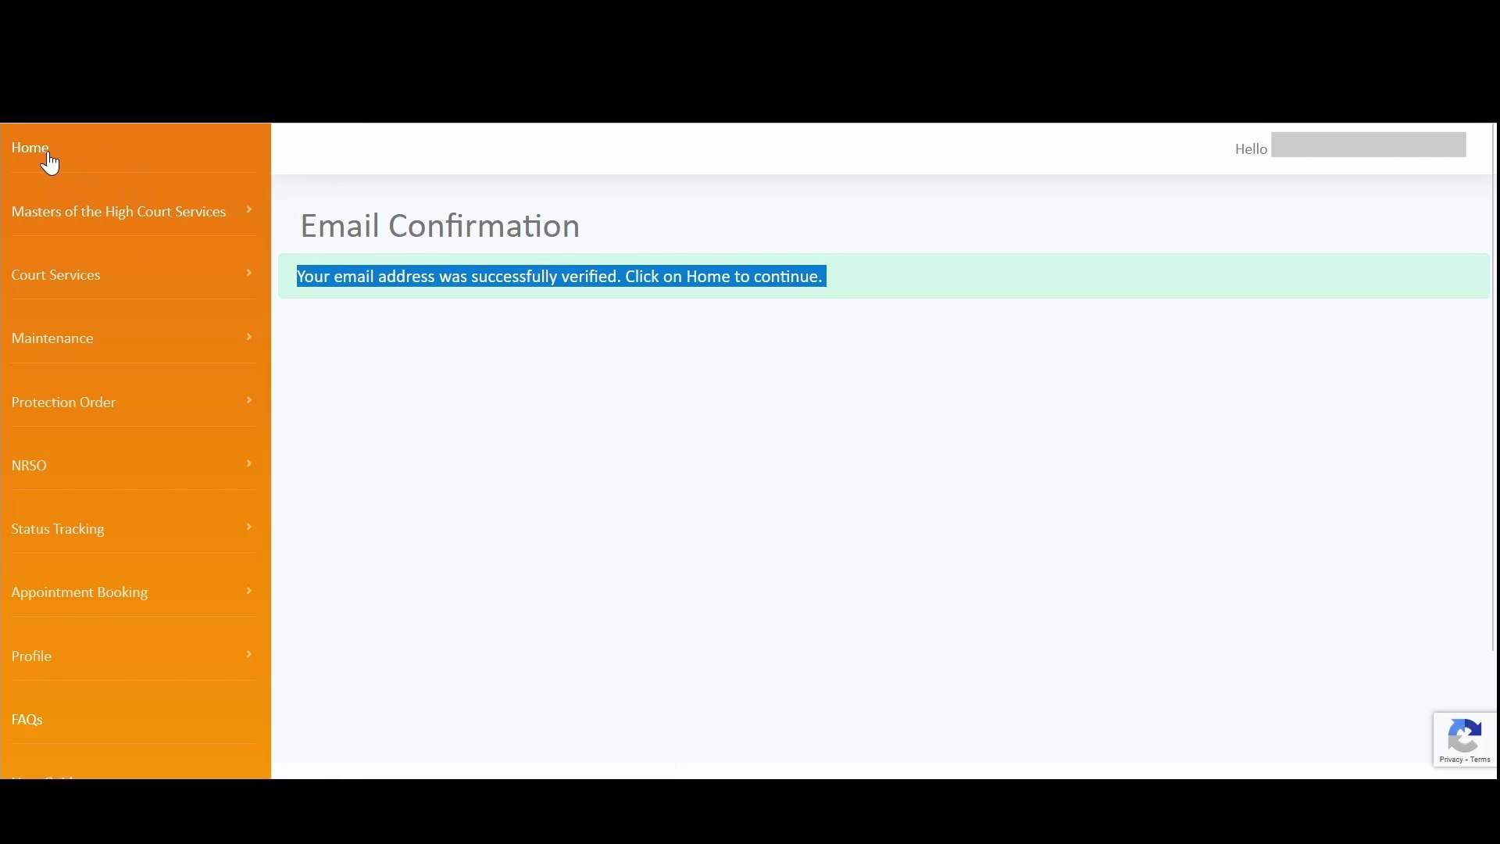
{"action": "left_click", "coordinate": [49, 162]}
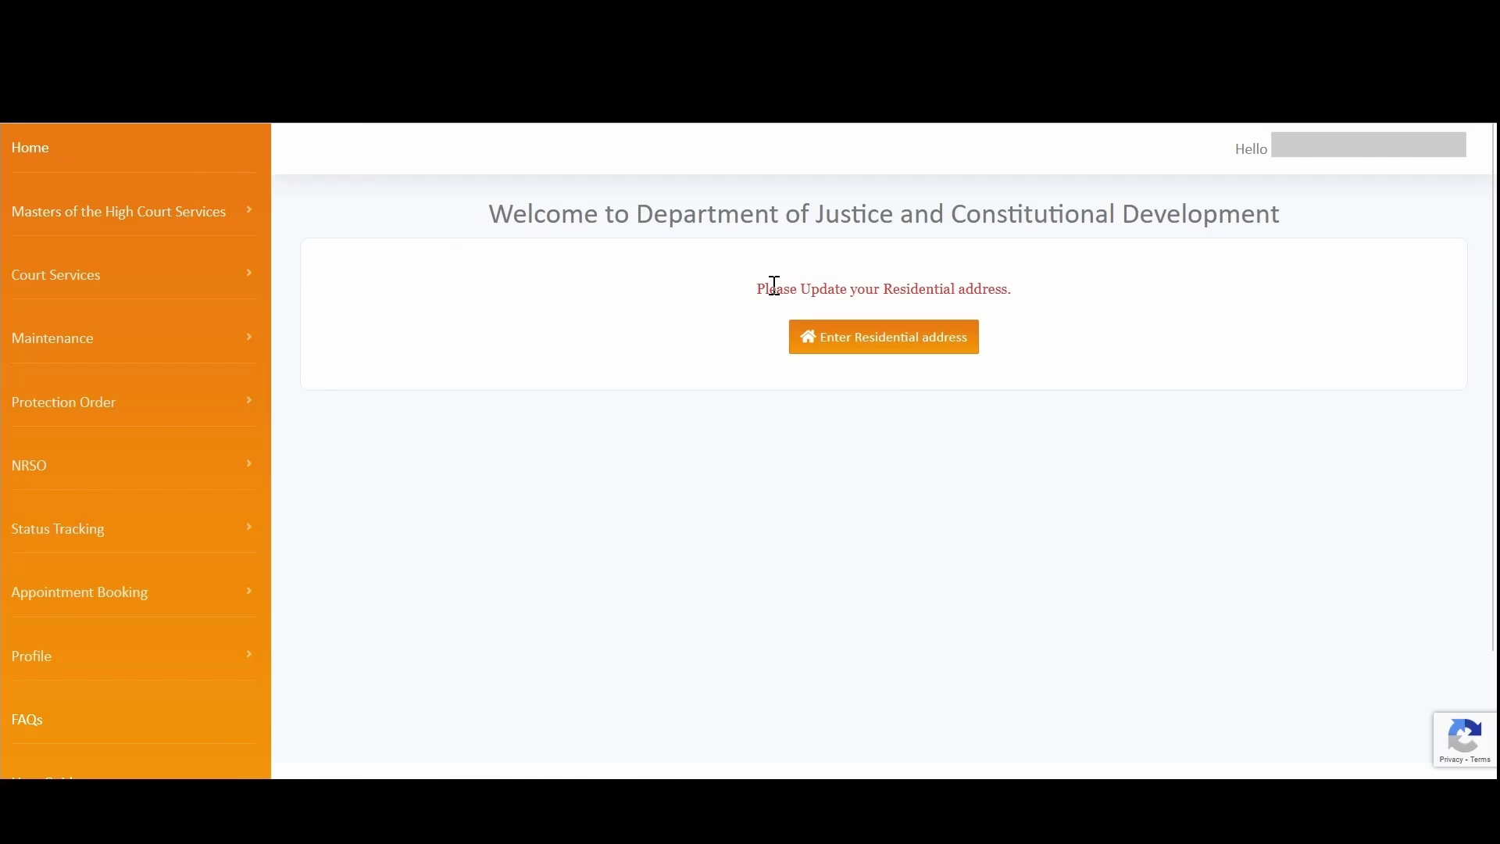
{"action": "left_click_drag", "start_coordinate": [756, 291], "coordinate": [1042, 282]}
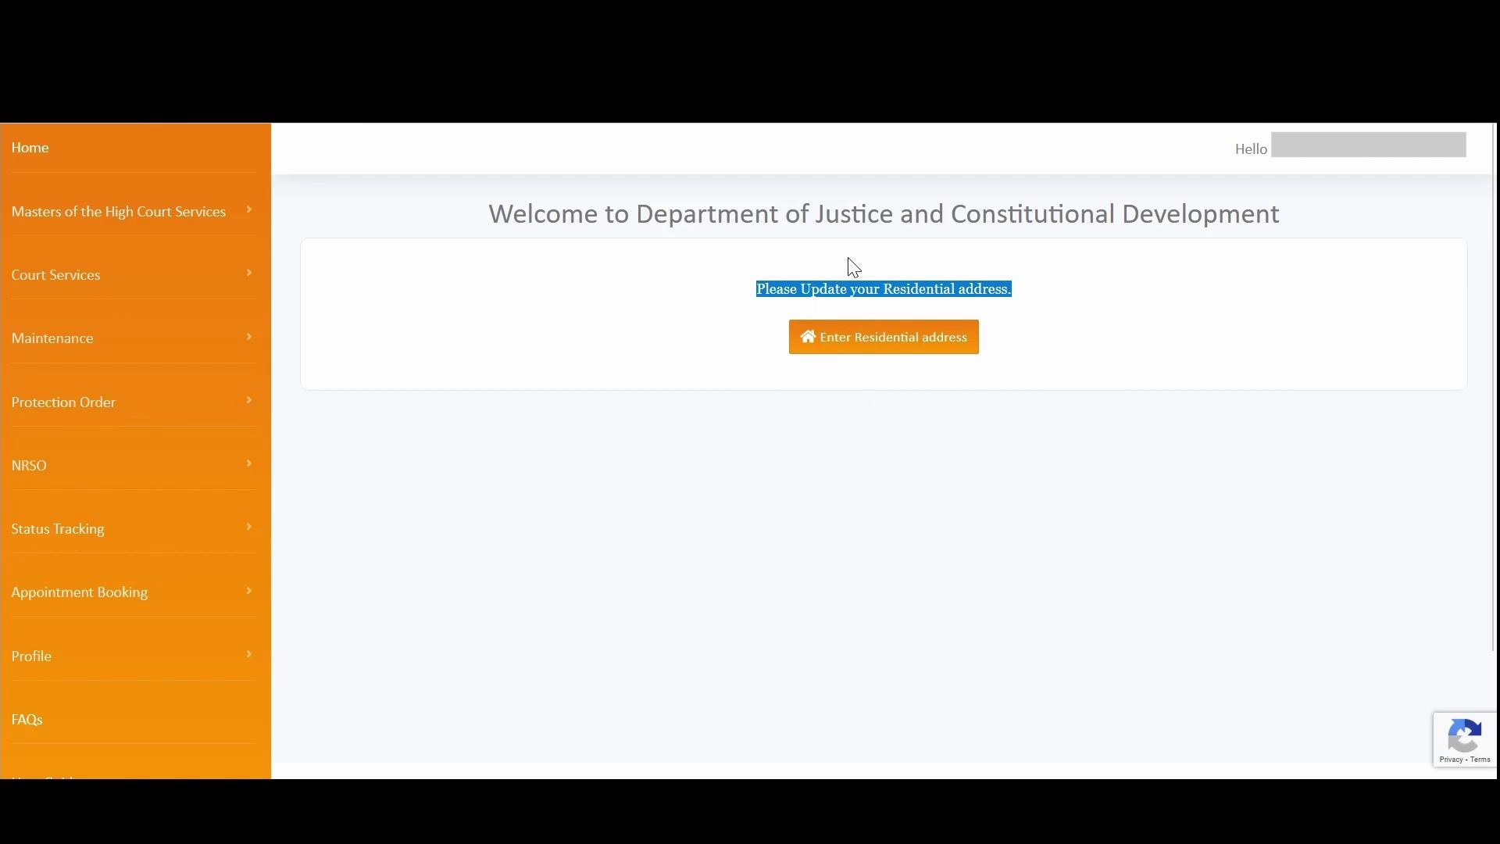
{"action": "left_click", "coordinate": [888, 348]}
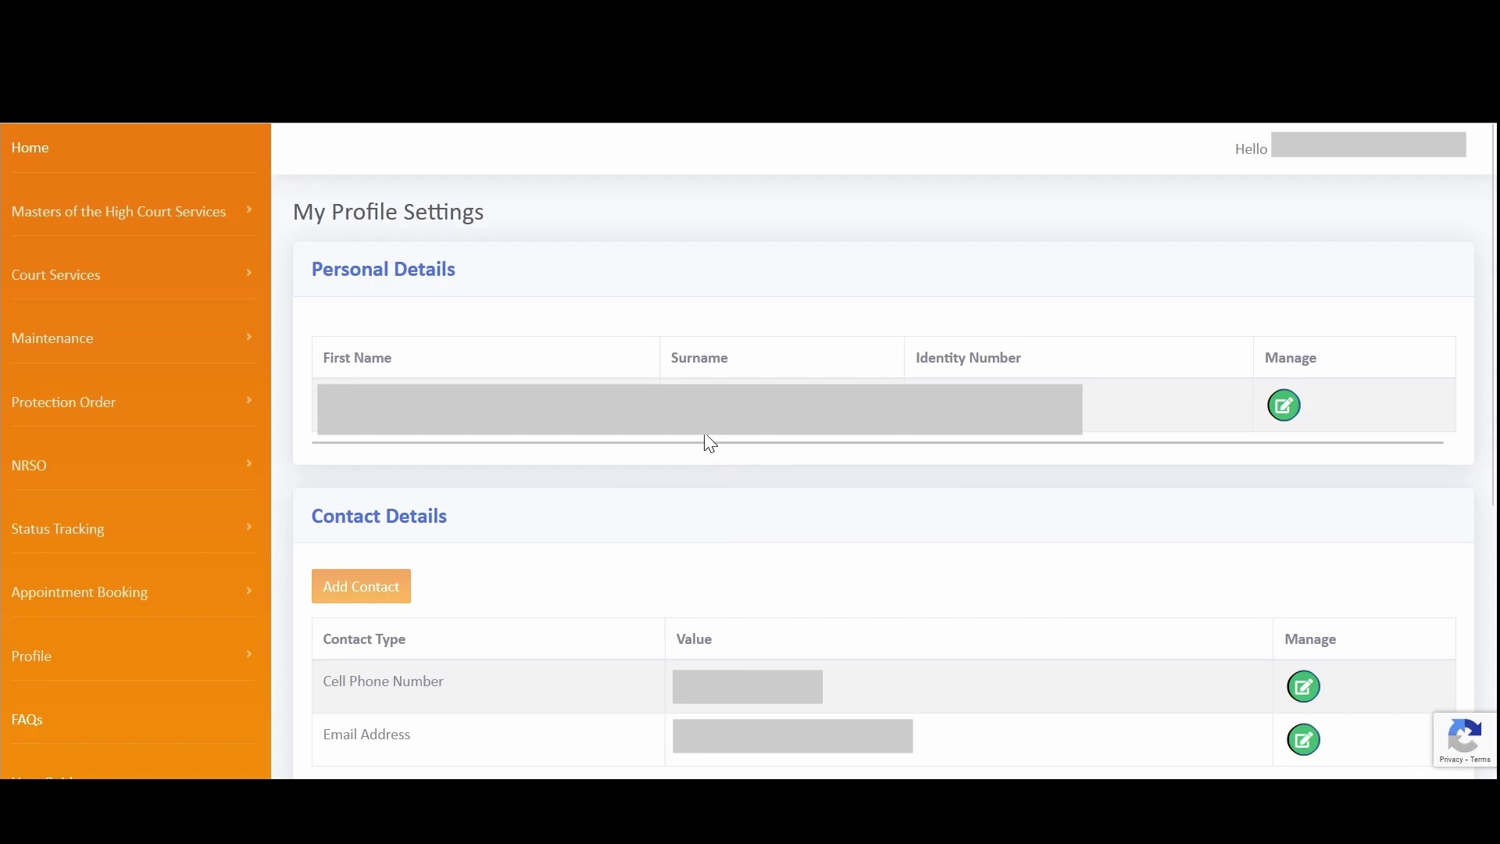
- Scroll down to the empty Address Details section and choose Add Address
{"action": "scroll", "coordinate": [643, 565], "scroll_direction": "down", "scroll_amount": 1}
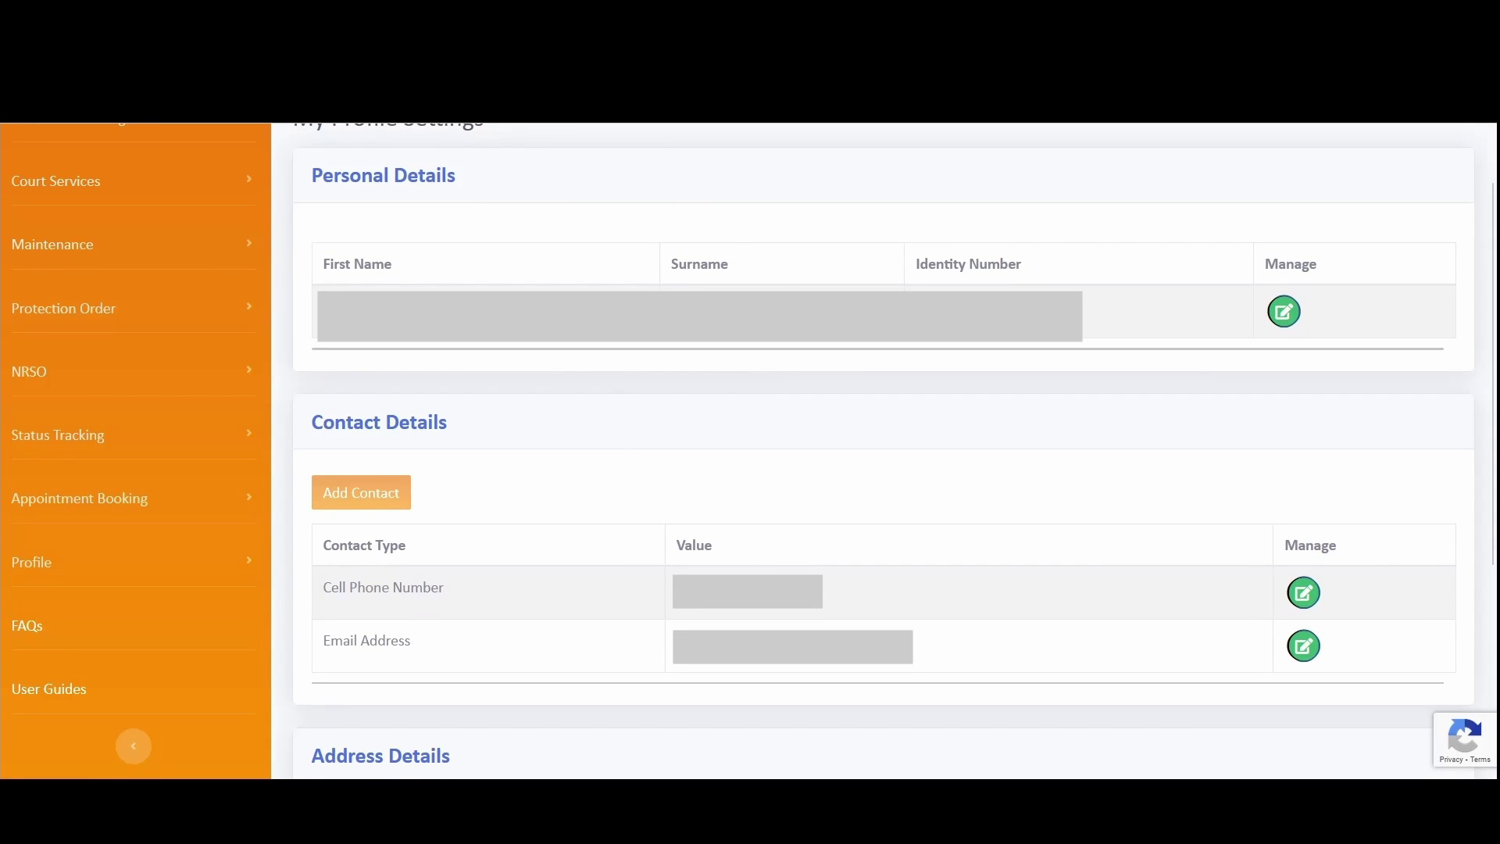
{"action": "scroll", "coordinate": [729, 476], "scroll_direction": "down", "scroll_amount": 3}
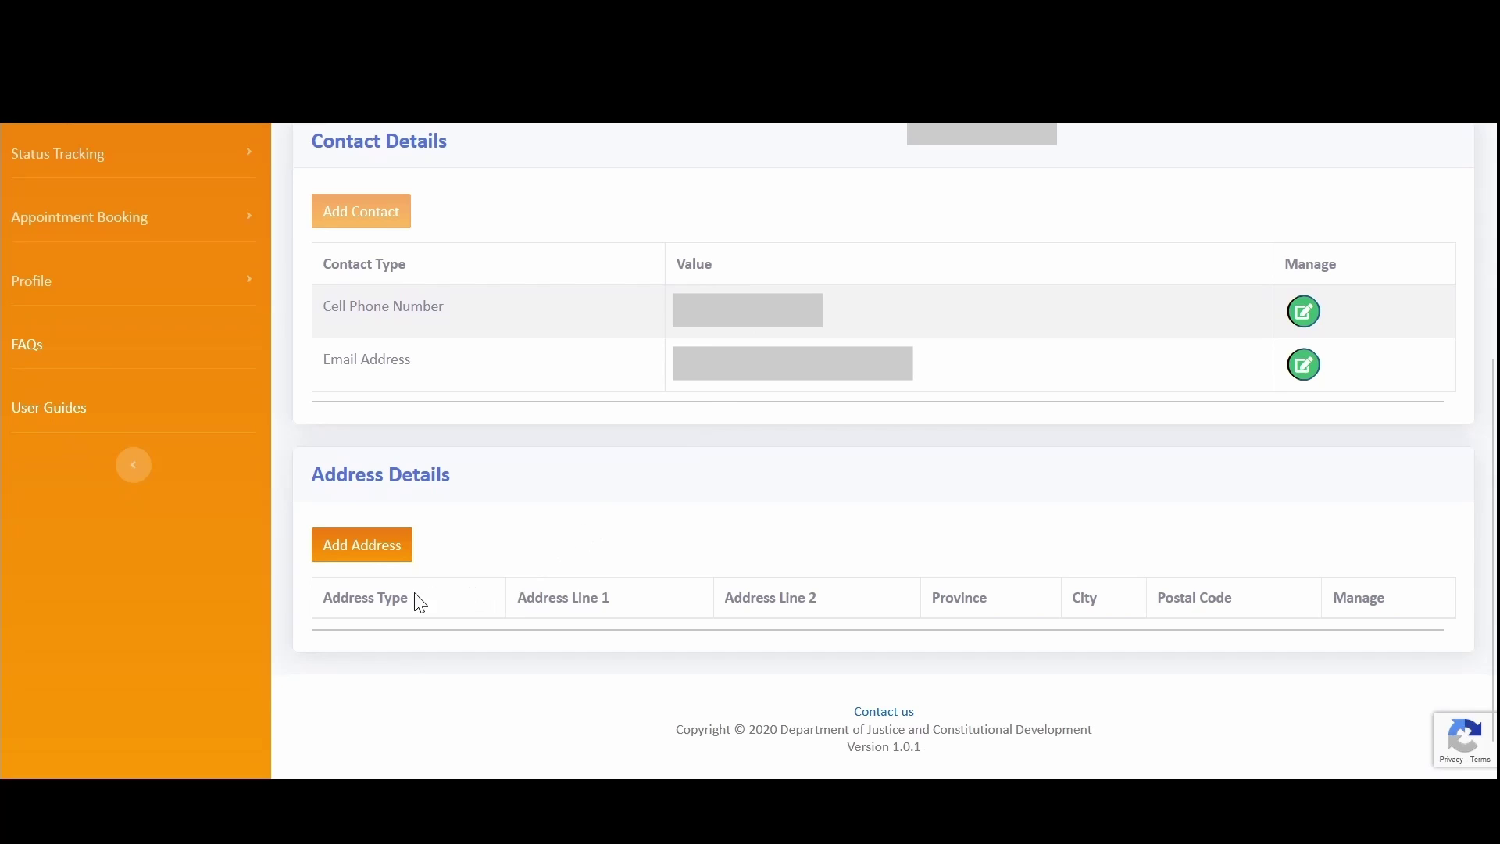
{"action": "left_click", "coordinate": [378, 548]}
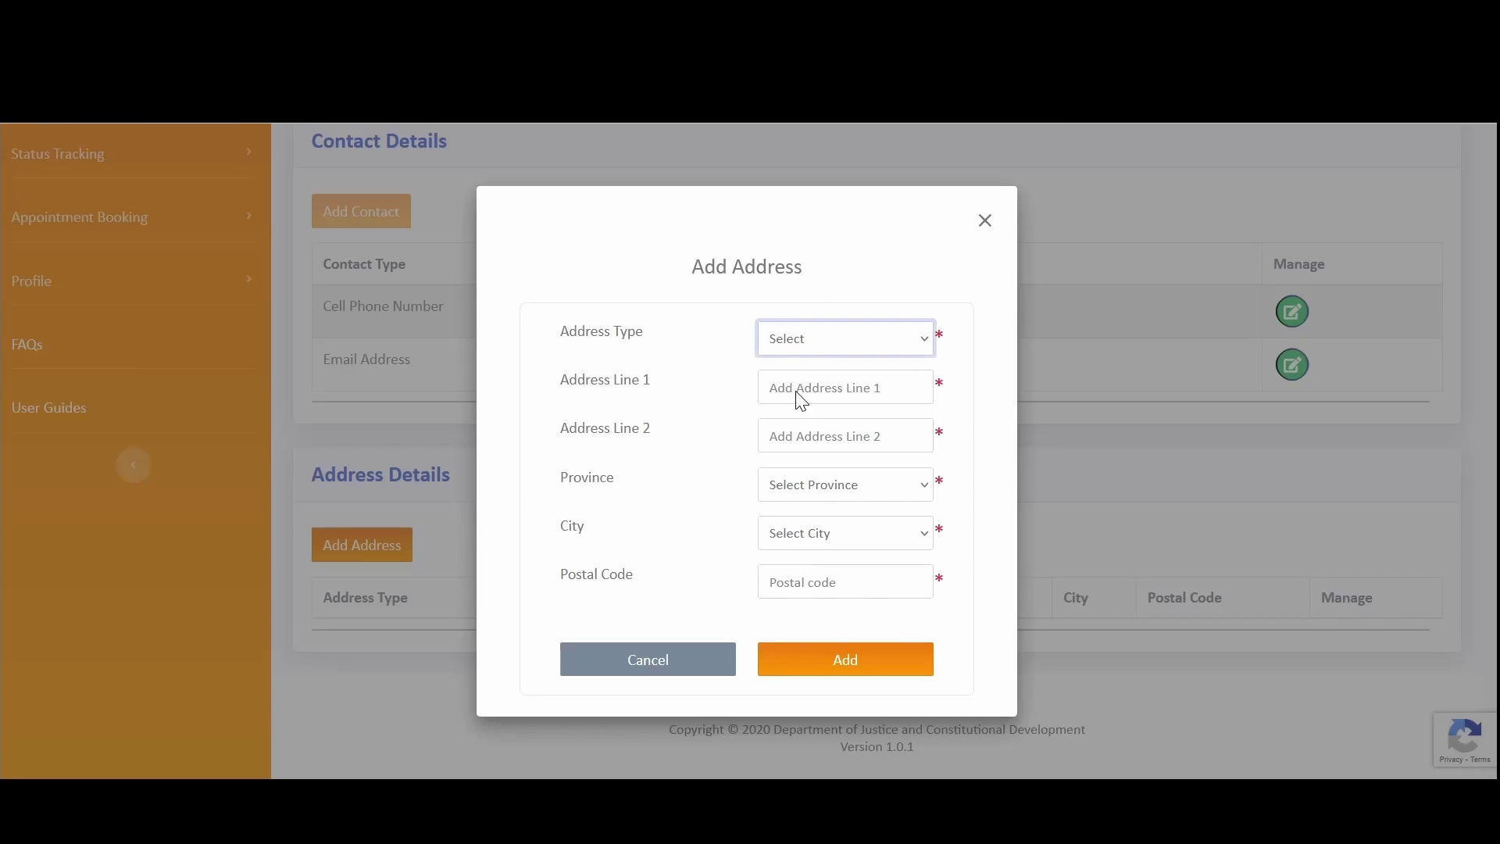
- Add a Residential Address with both address lines, Gauteng province, Johannesburg city and postal code
{"action": "key", "text": "Down"}
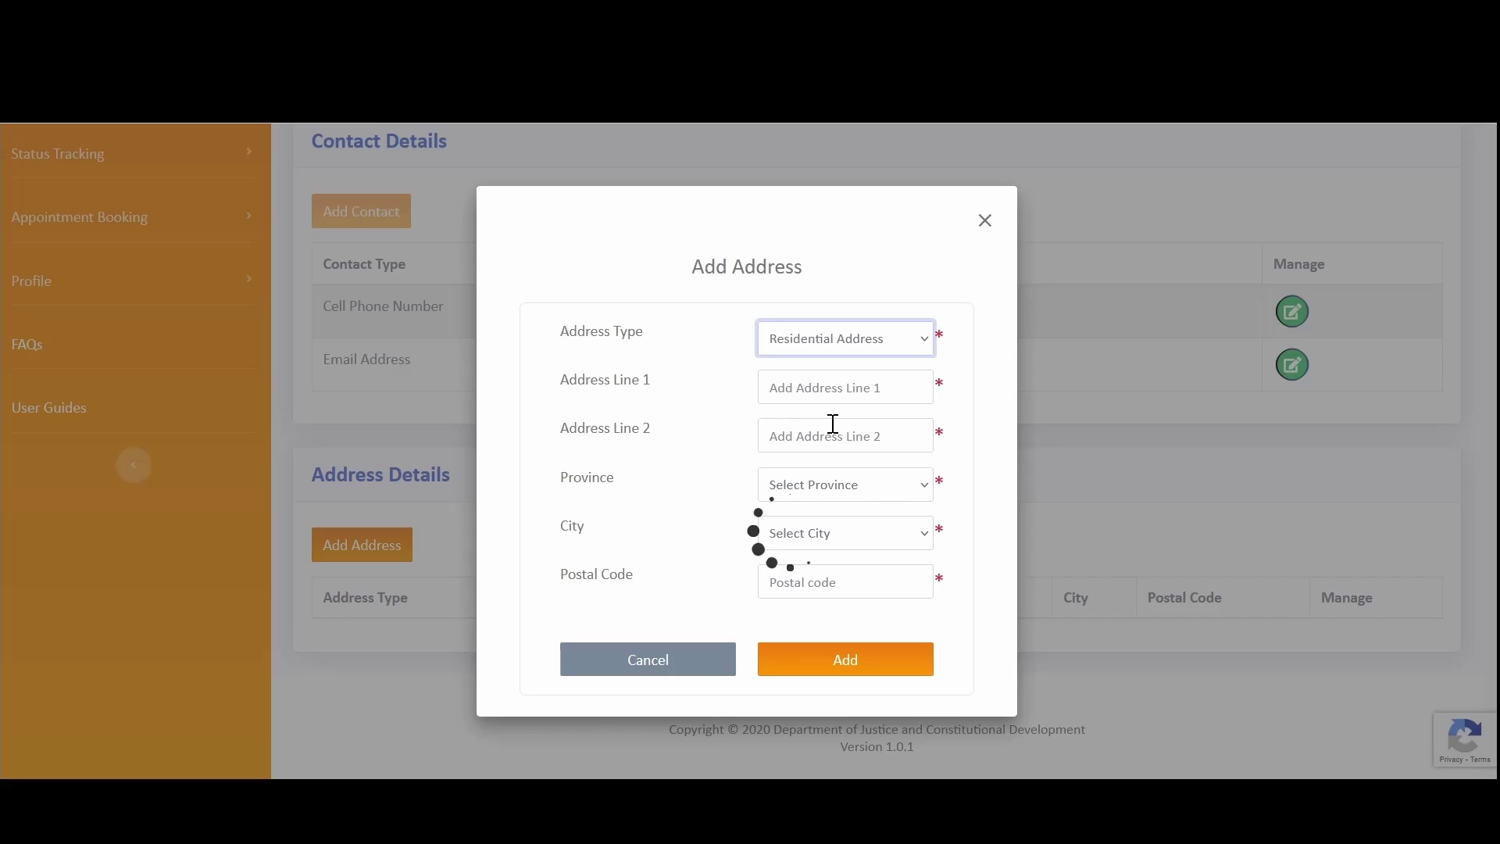
{"action": "left_click", "coordinate": [828, 396]}
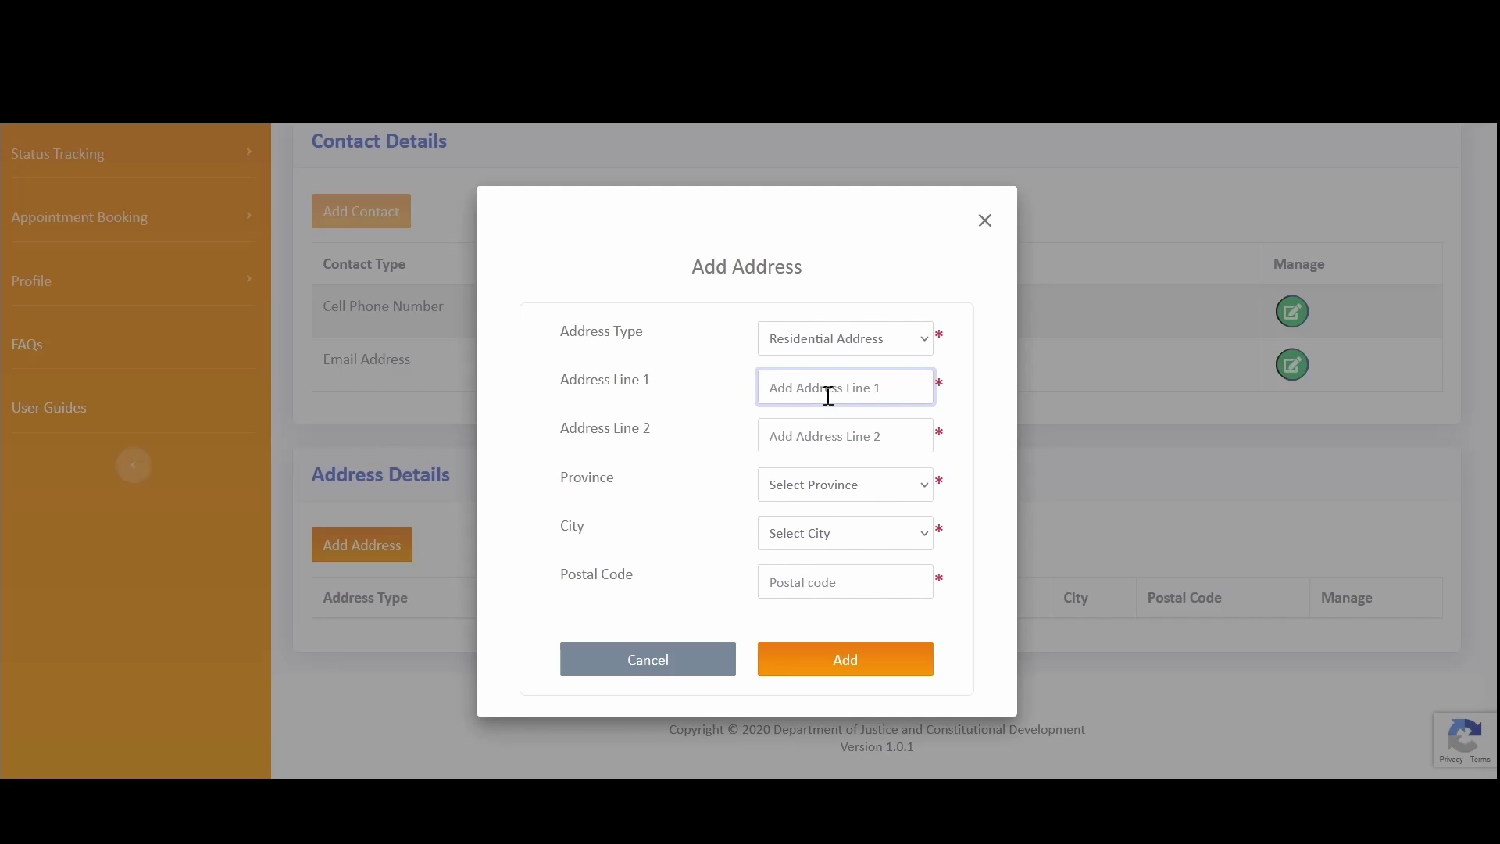
{"action": "type", "text": "37"}
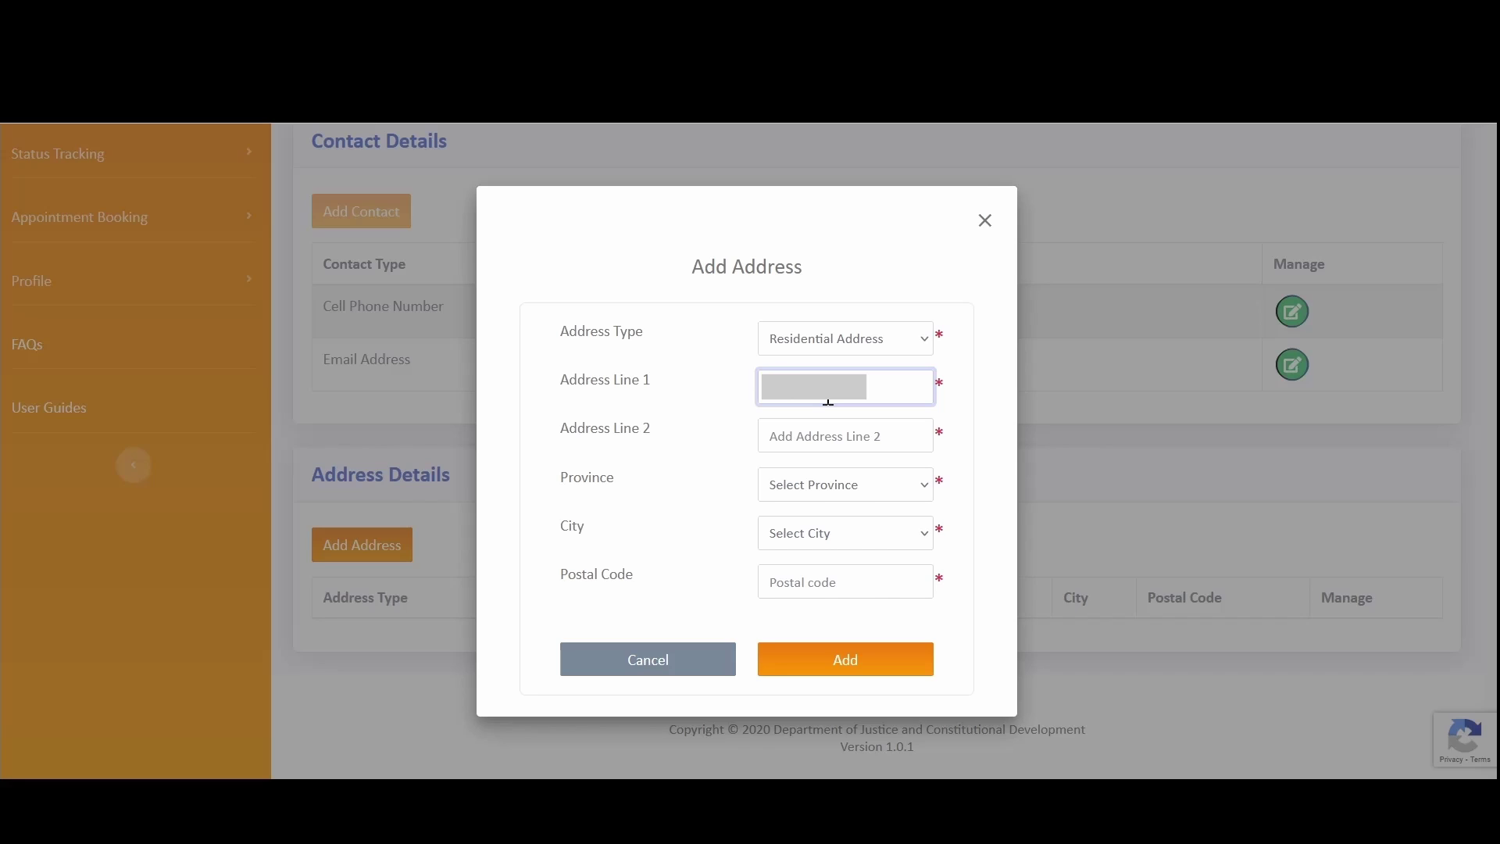
{"action": "left_click", "coordinate": [803, 435]}
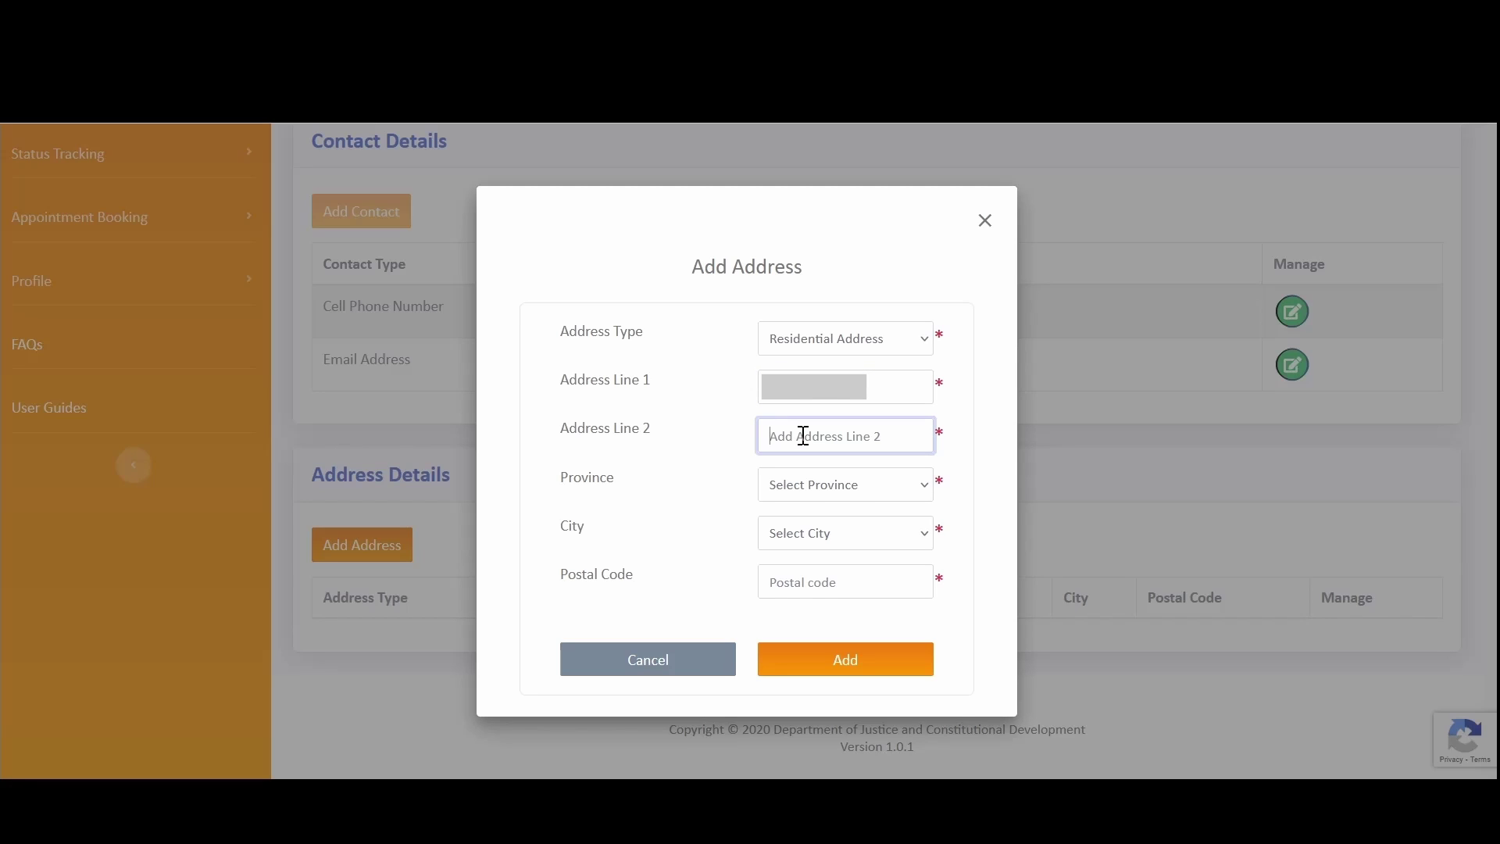
{"action": "type", "text": "kempton"}
{"action": "left_click", "coordinate": [837, 482]}
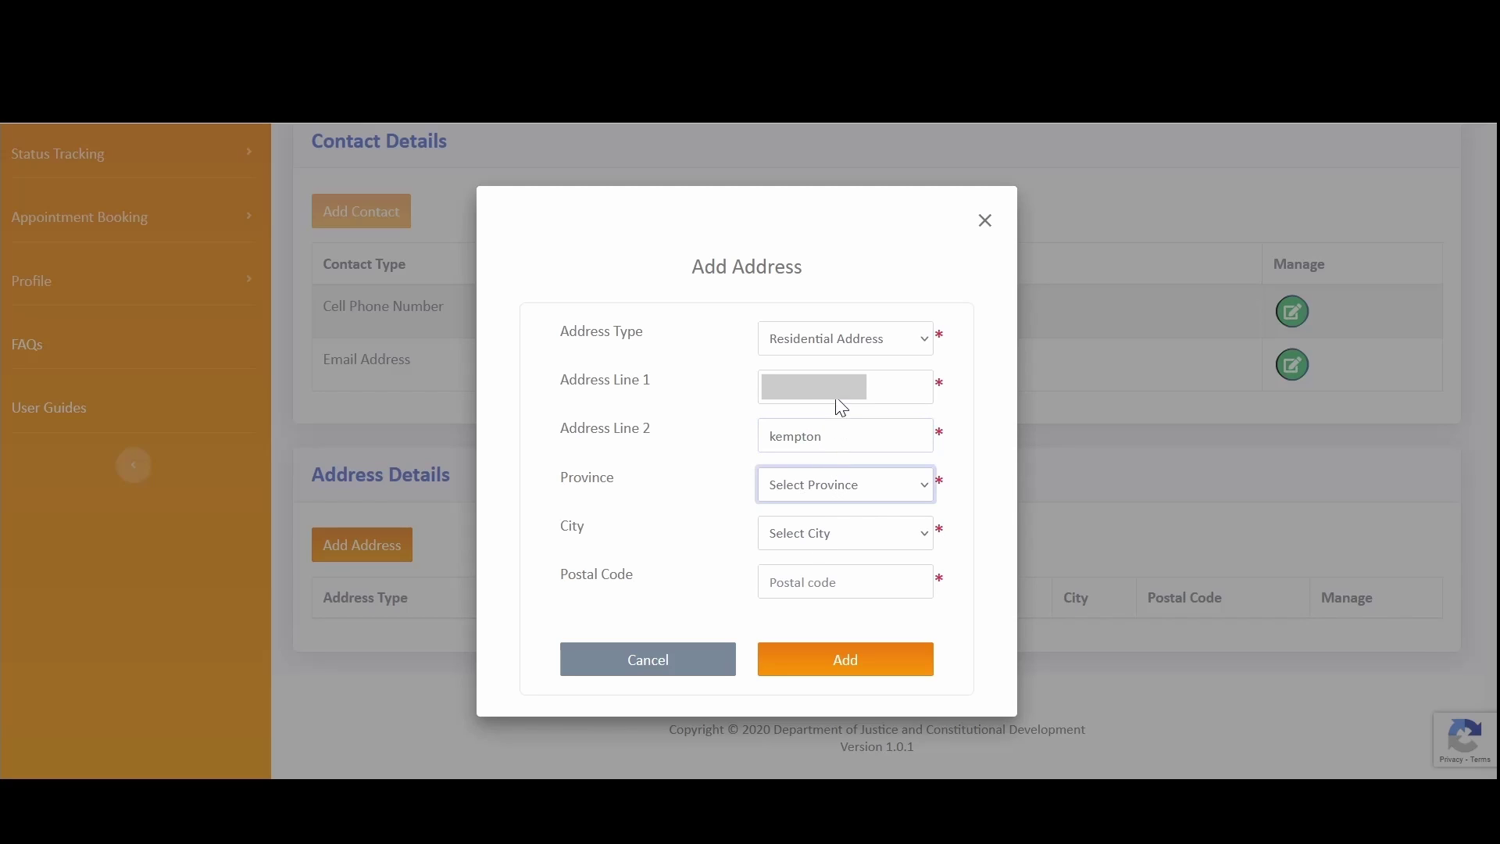
{"action": "left_click", "coordinate": [832, 294]}
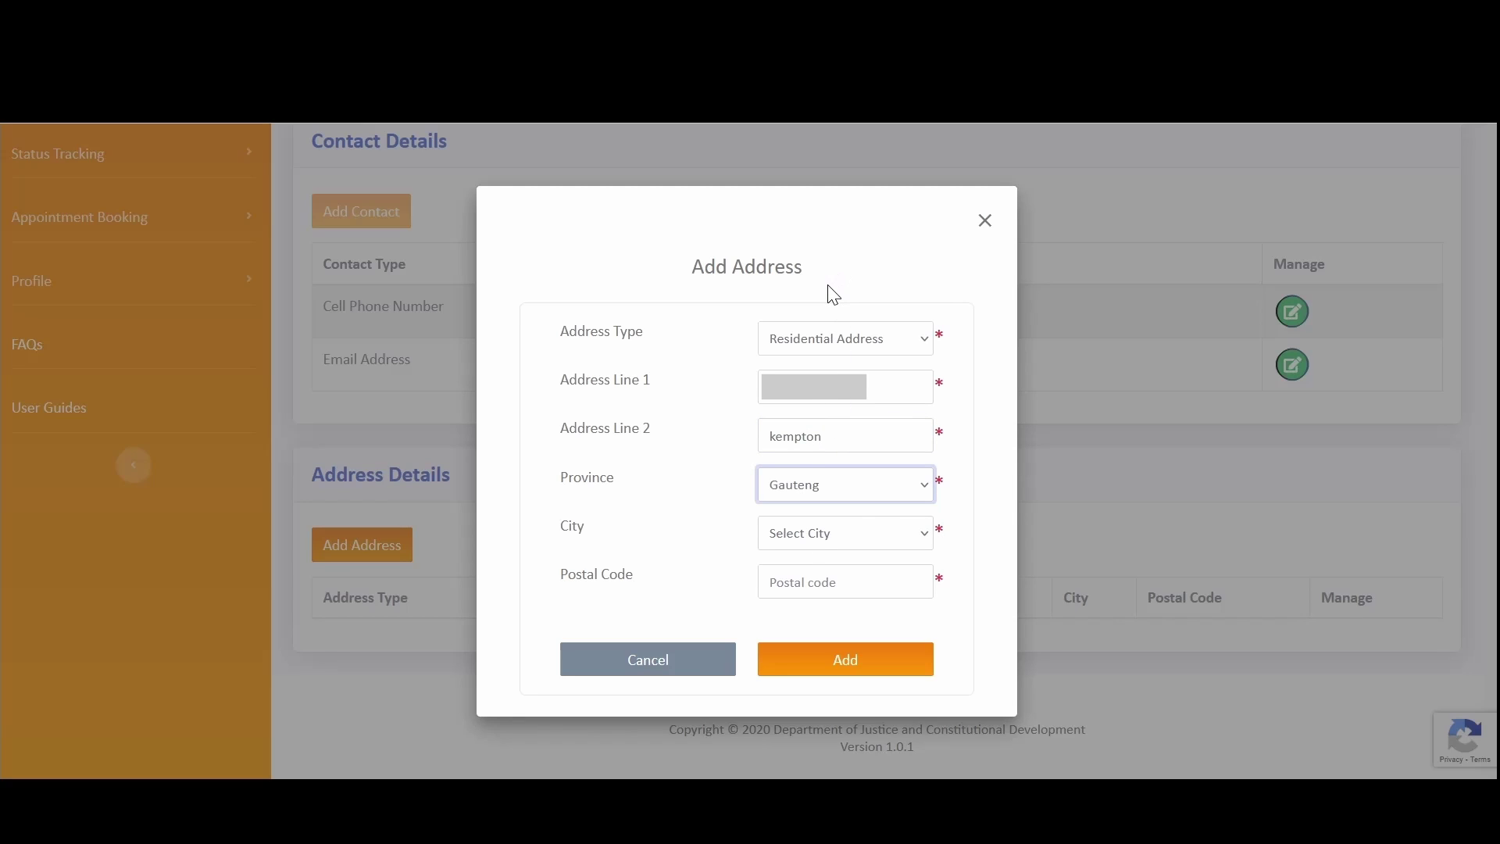
{"action": "left_click", "coordinate": [820, 522]}
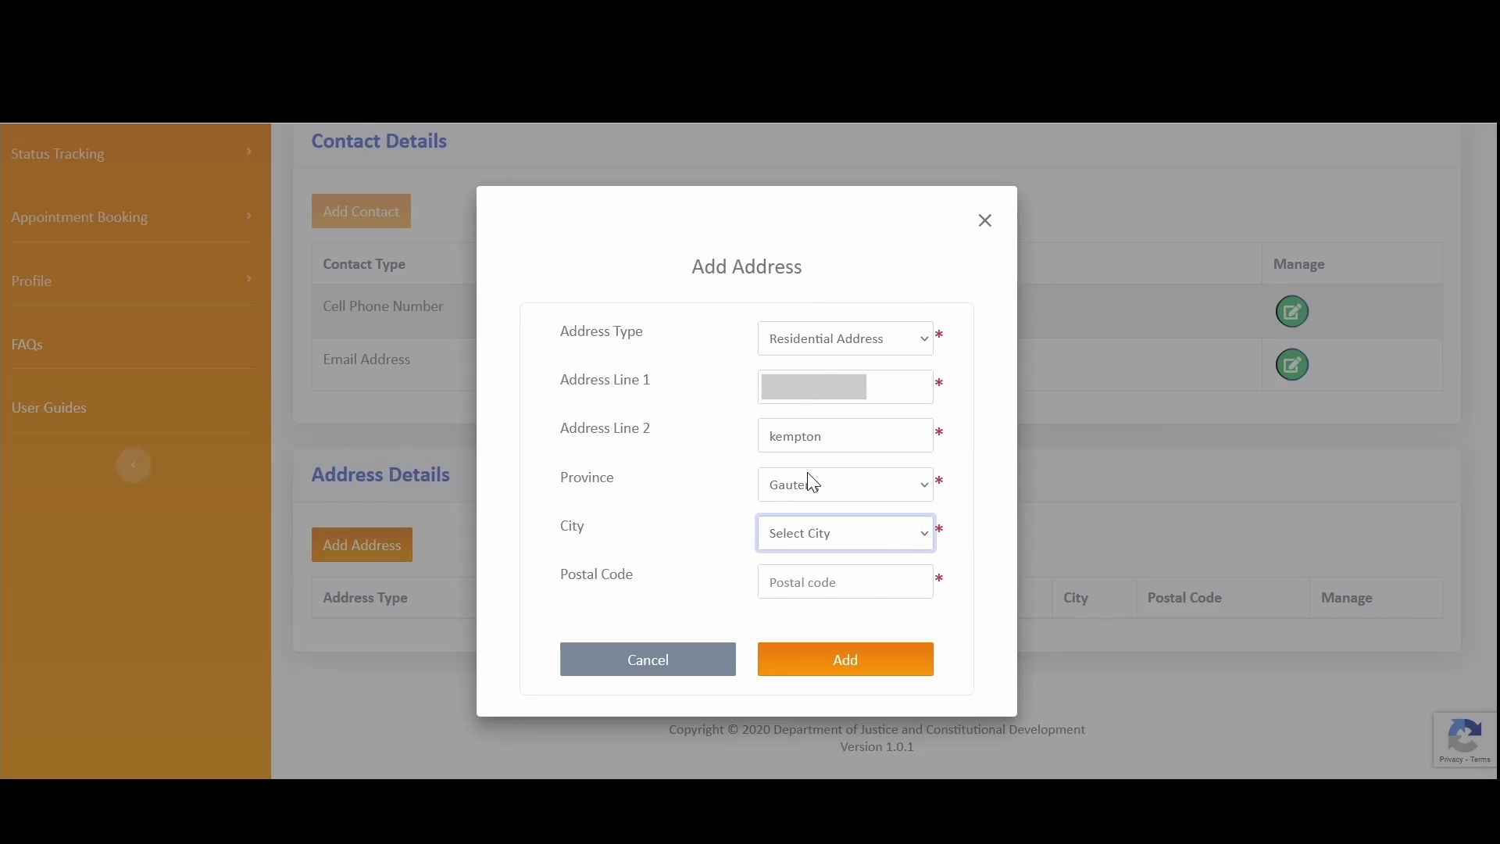
{"action": "left_click", "coordinate": [805, 592]}
{"action": "type", "text": "0102"}
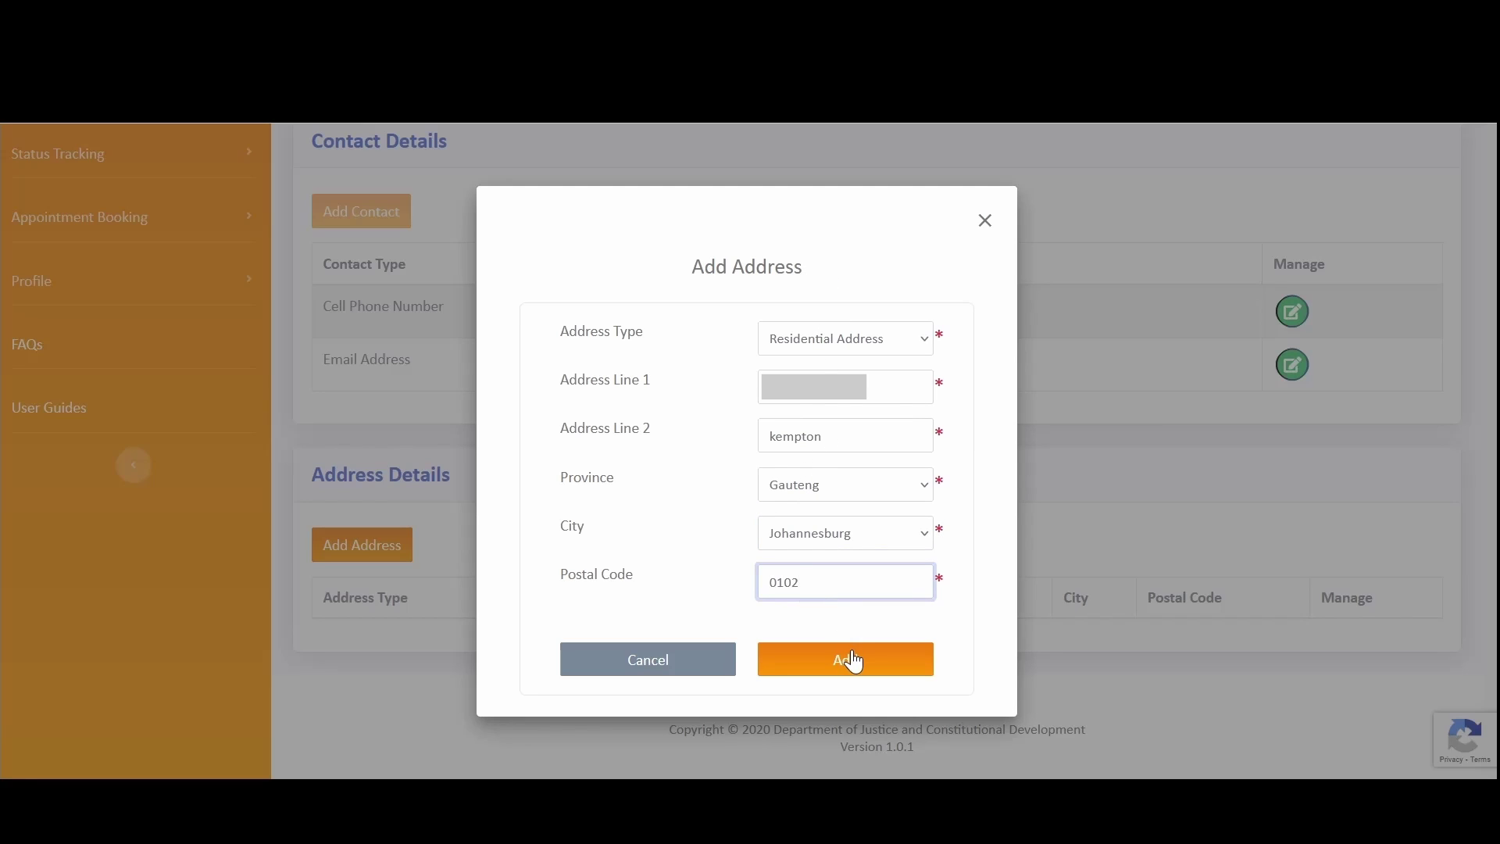
{"action": "left_click", "coordinate": [850, 656]}
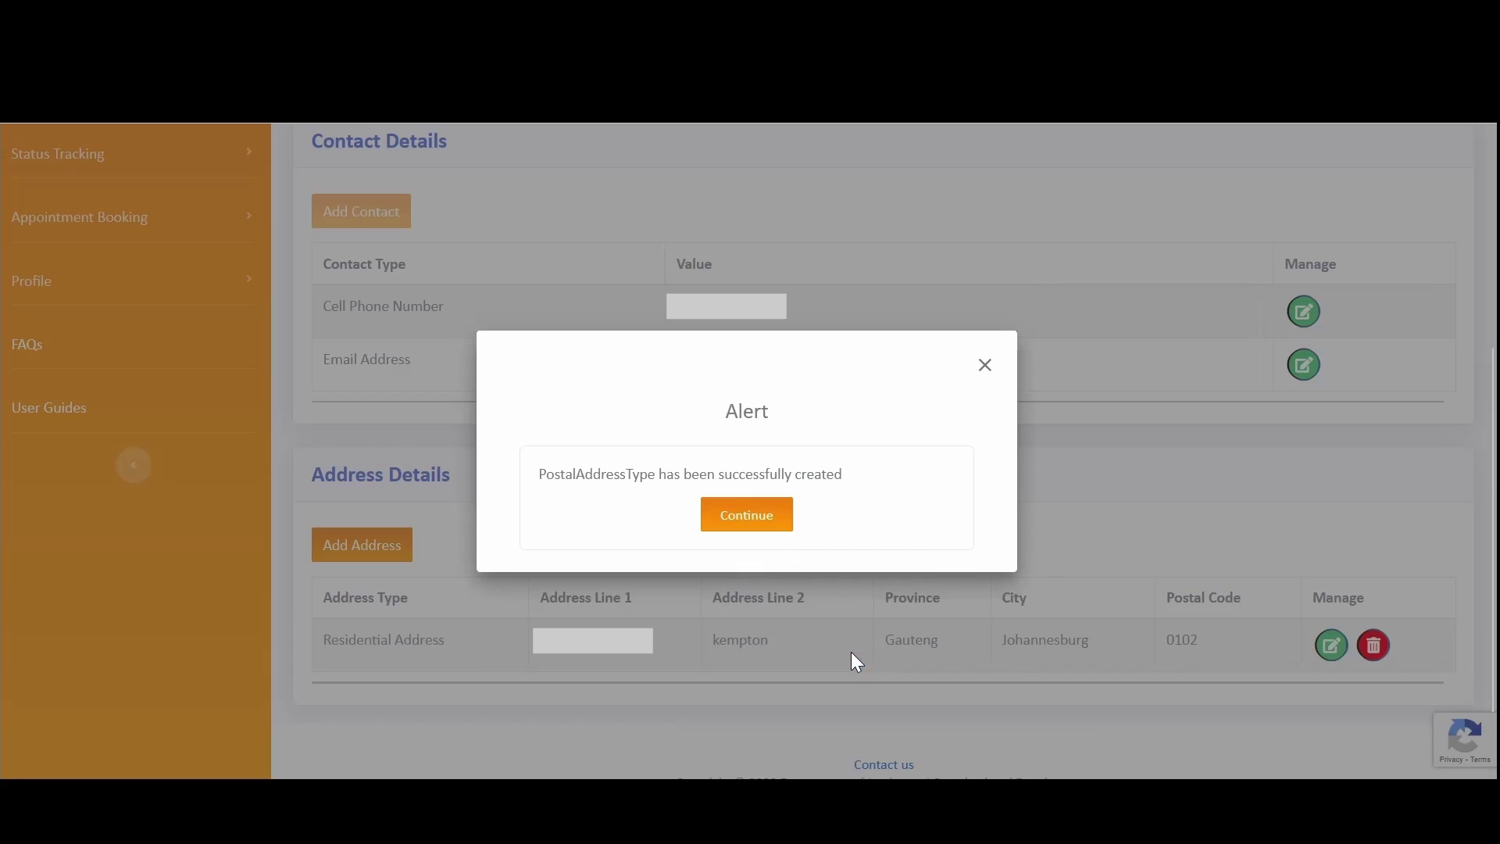
- Dismiss the address-created alert and review the new row in Address Details
{"action": "left_click", "coordinate": [758, 528]}
{"action": "left_click_drag", "start_coordinate": [330, 640], "coordinate": [629, 623]}
{"action": "scroll", "coordinate": [632, 622], "scroll_direction": "down", "scroll_amount": 1}
{"action": "left_click", "coordinate": [996, 519]}
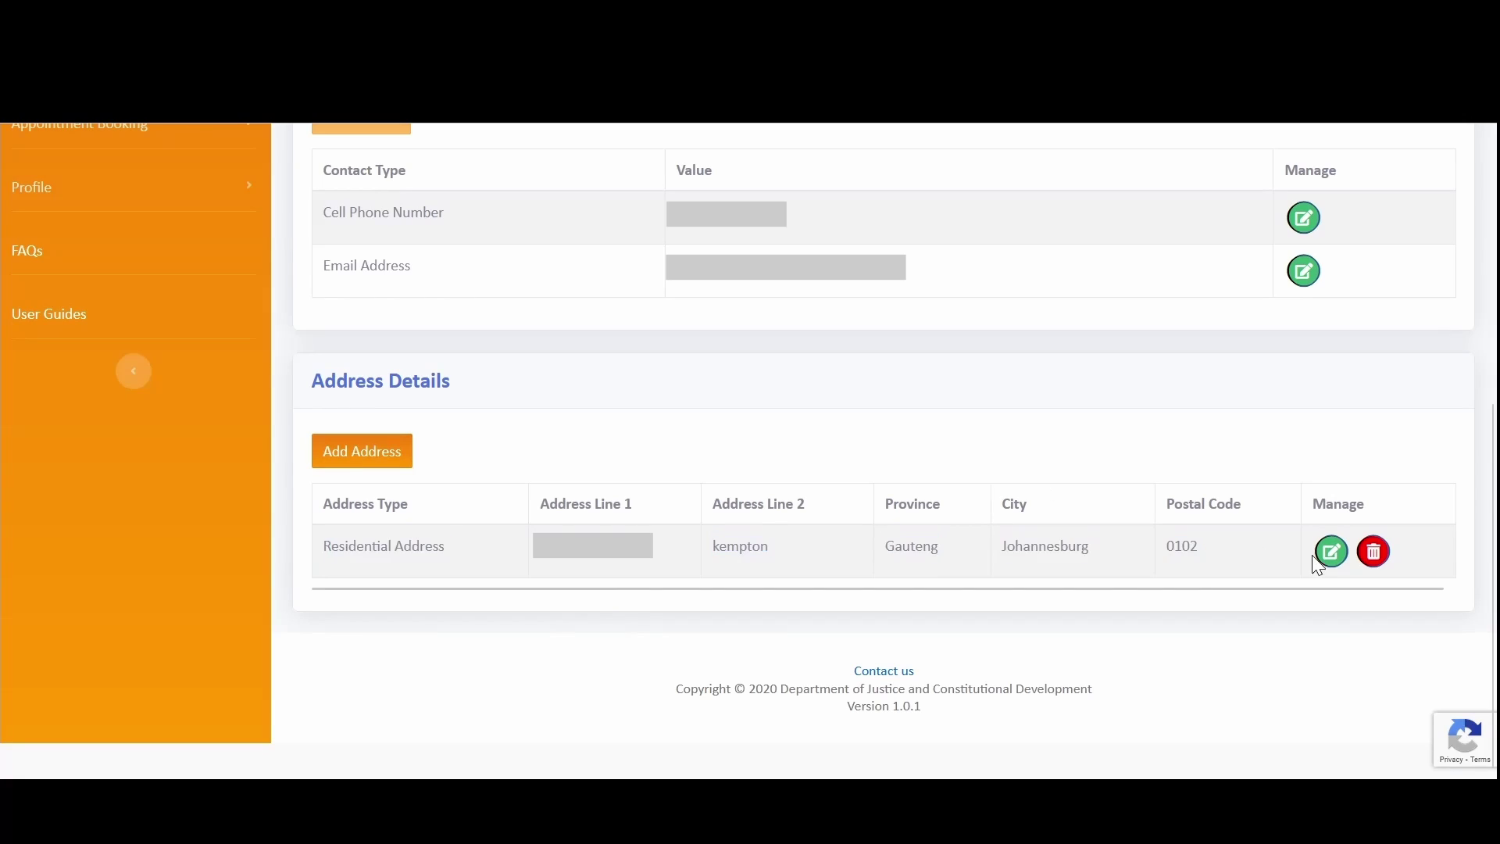